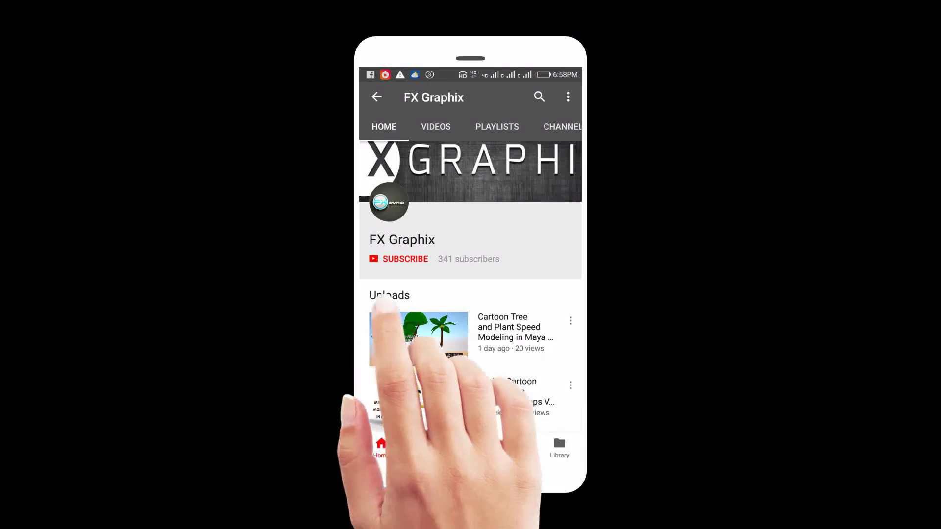
Step: Begin a new composition from the Project panel's context menu
{"action": "left_click", "coordinate": [400, 260]}
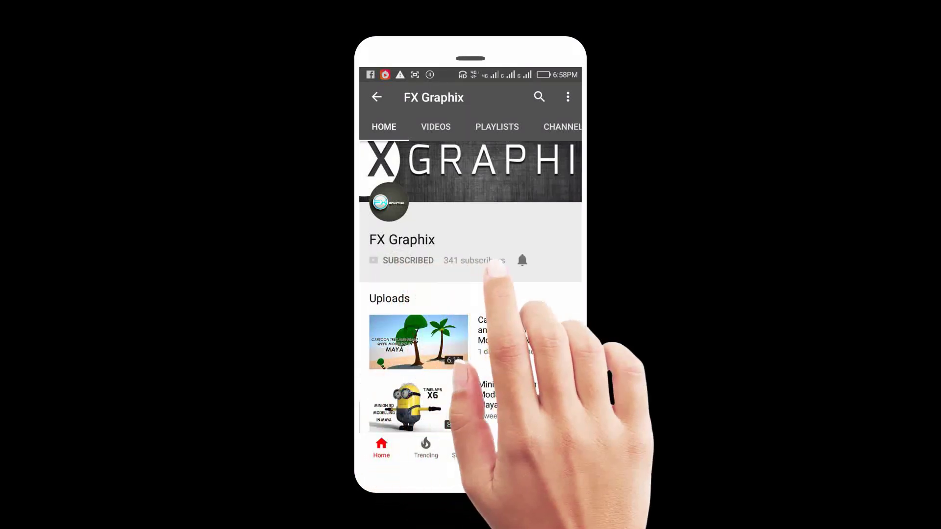
{"action": "left_click", "coordinate": [522, 260]}
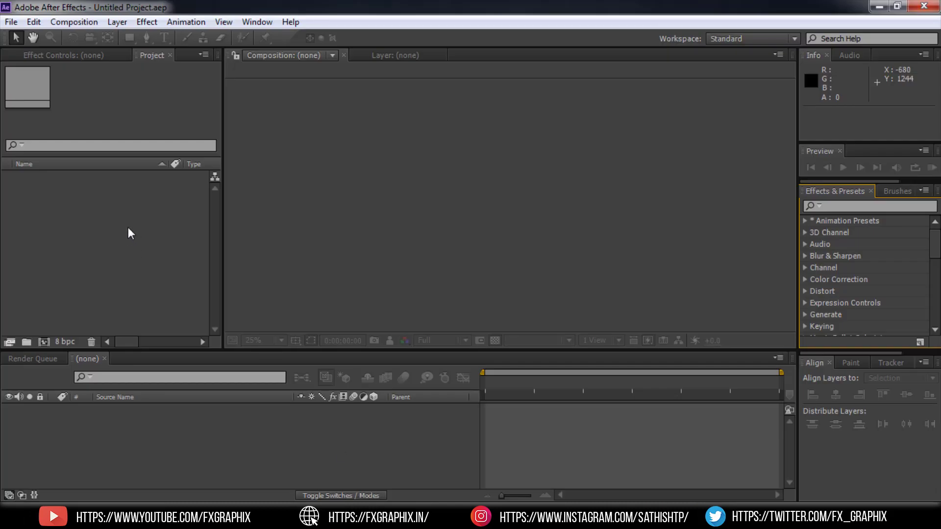
{"action": "right_click", "coordinate": [114, 211]}
{"action": "left_click", "coordinate": [164, 221]}
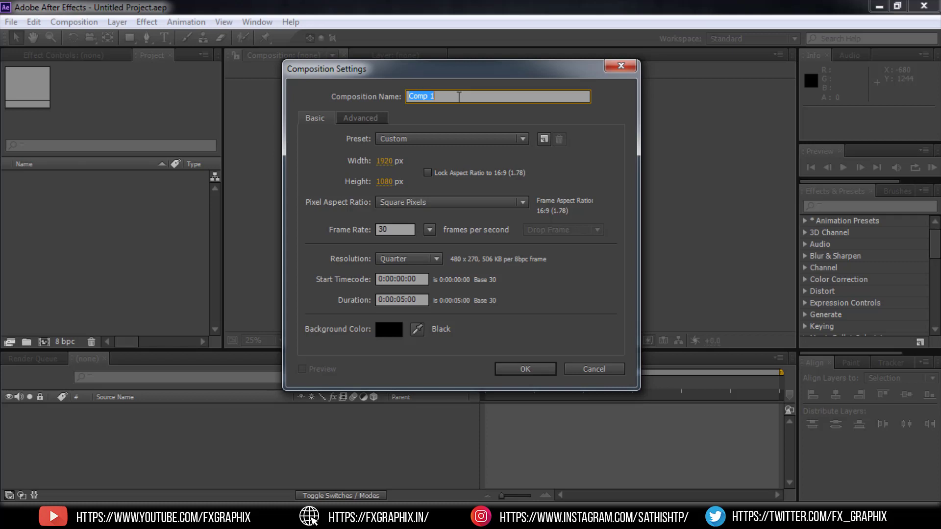
Step: Name the composition Cinimatic_Title, set its duration to 0:00:04:00, and confirm
{"action": "type", "text": "Cinimatic"}
{"action": "type", "text": " T"}
{"action": "key", "text": "BackSpace"}
{"action": "type", "text": "_"}
{"action": "type", "text": "Titlww"}
{"action": "key", "text": "BackSpace"}
{"action": "key", "text": "BackSpace"}
{"action": "type", "text": "e"}
{"action": "left_click", "coordinate": [402, 301]}
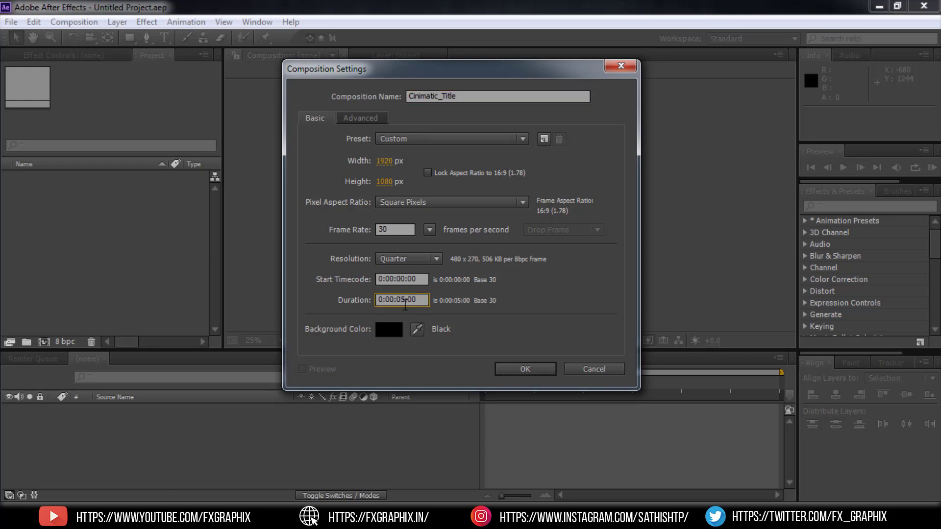
{"action": "type", "text": "4"}
{"action": "left_click", "coordinate": [517, 367]}
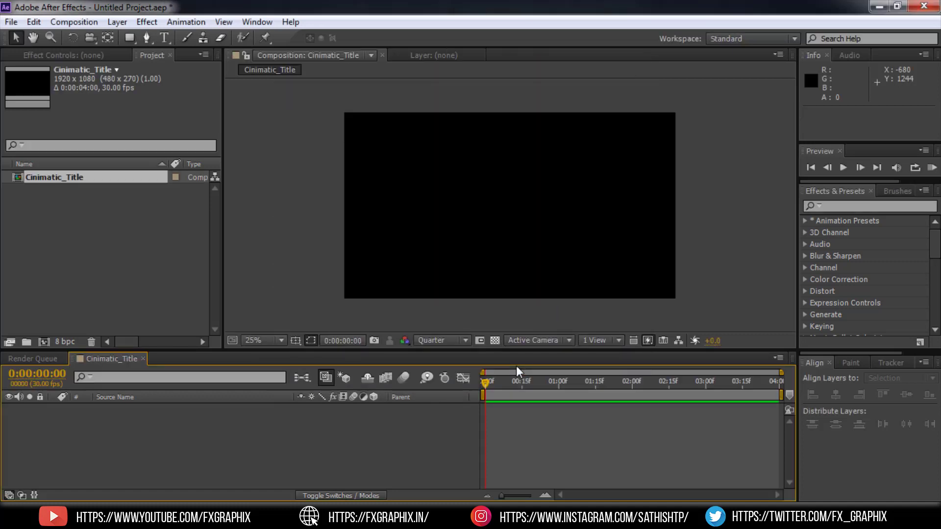
Step: Add a centre-aligned text layer reading 'FX GRAPHIX' to Cinimatic_Title
{"action": "right_click", "coordinate": [185, 414]}
{"action": "mouse_move", "coordinate": [257, 262]}
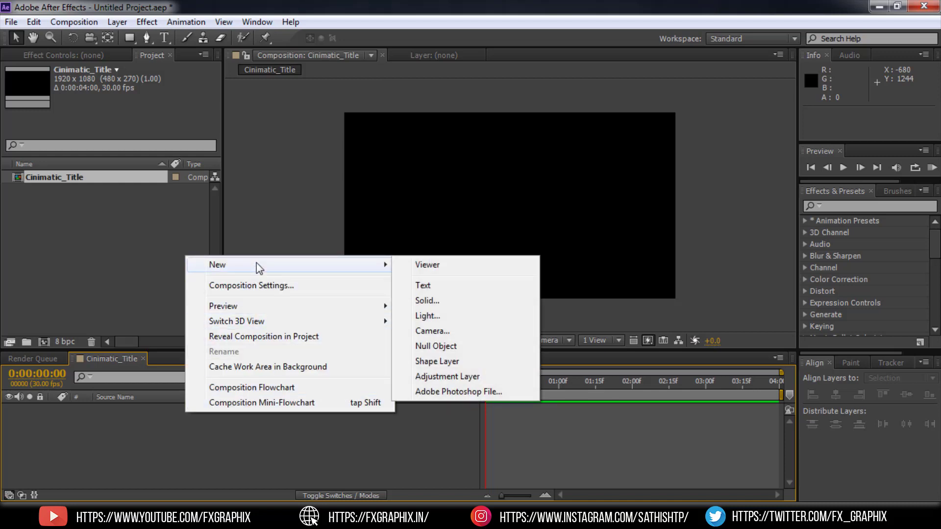
{"action": "left_click", "coordinate": [446, 291]}
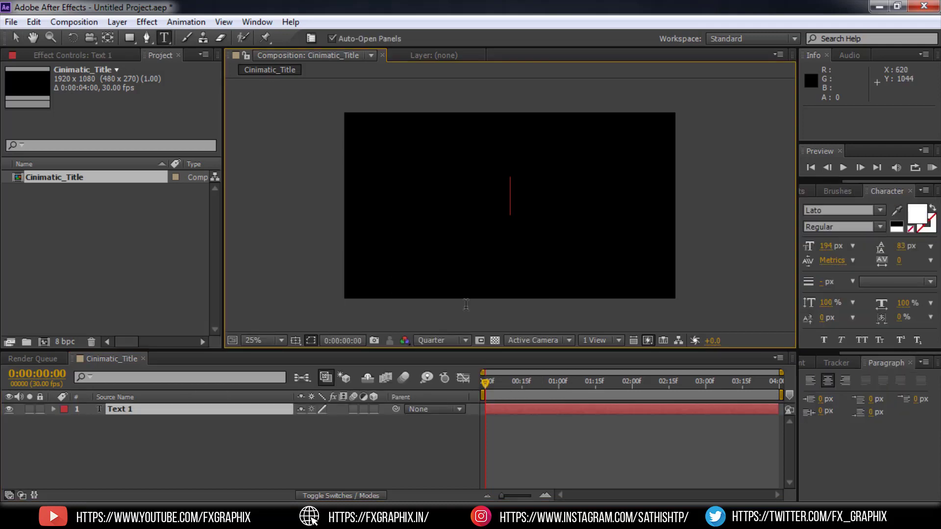
{"action": "left_click", "coordinate": [827, 382]}
{"action": "type", "text": "FX"}
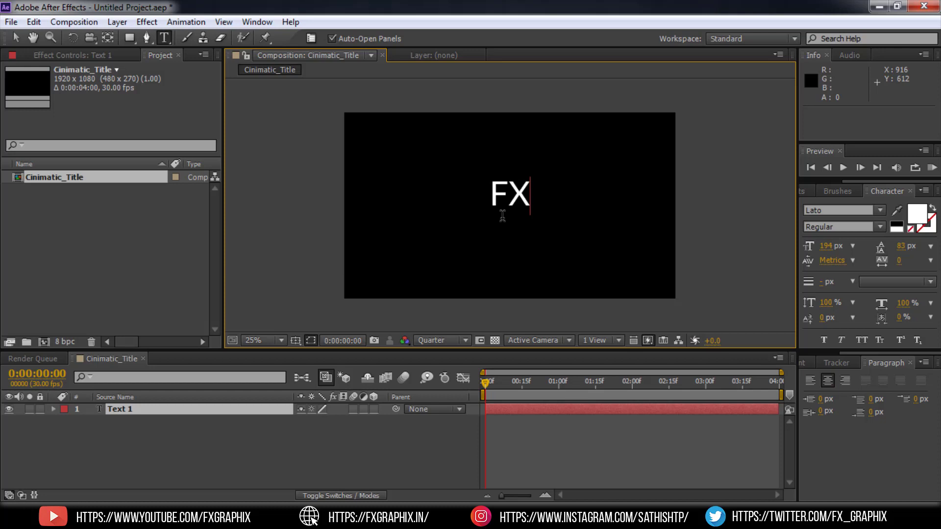
{"action": "type", "text": " GR"}
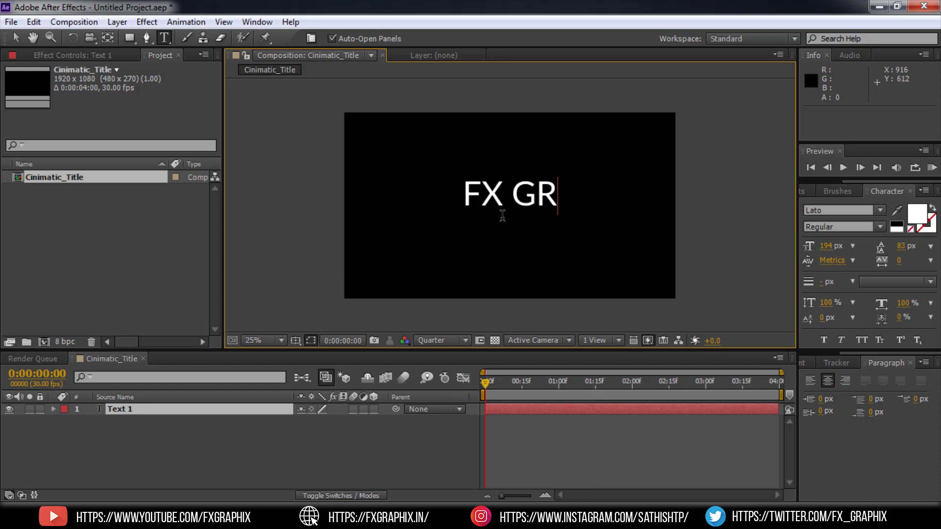
{"action": "type", "text": "APHI"}
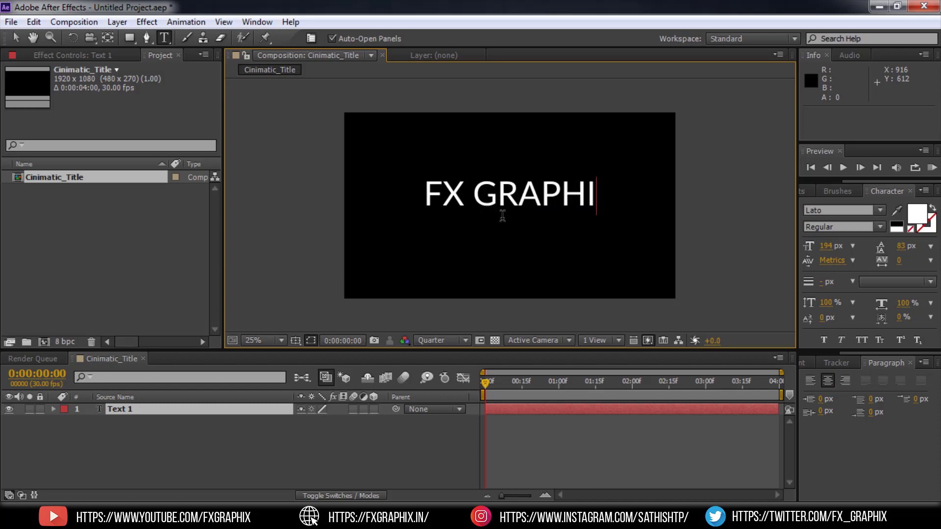
{"action": "type", "text": "X"}
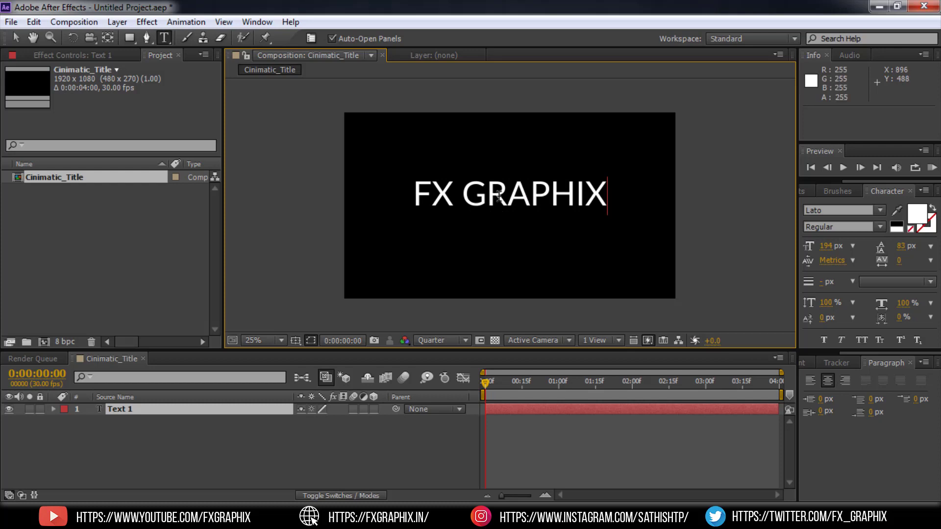
Step: Finish the text and move the title's anchor point to its middle with the Pan Behind tool
{"action": "left_click", "coordinate": [13, 38]}
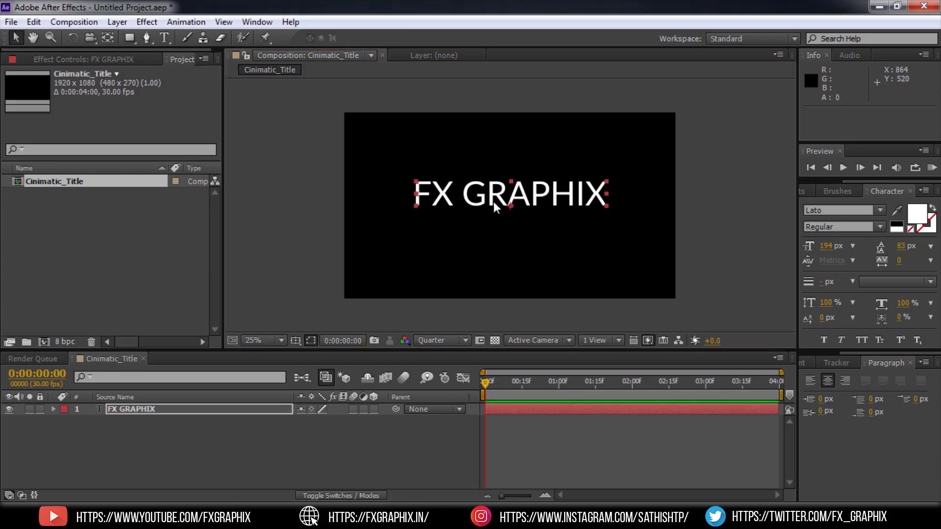
{"action": "left_click", "coordinate": [108, 38]}
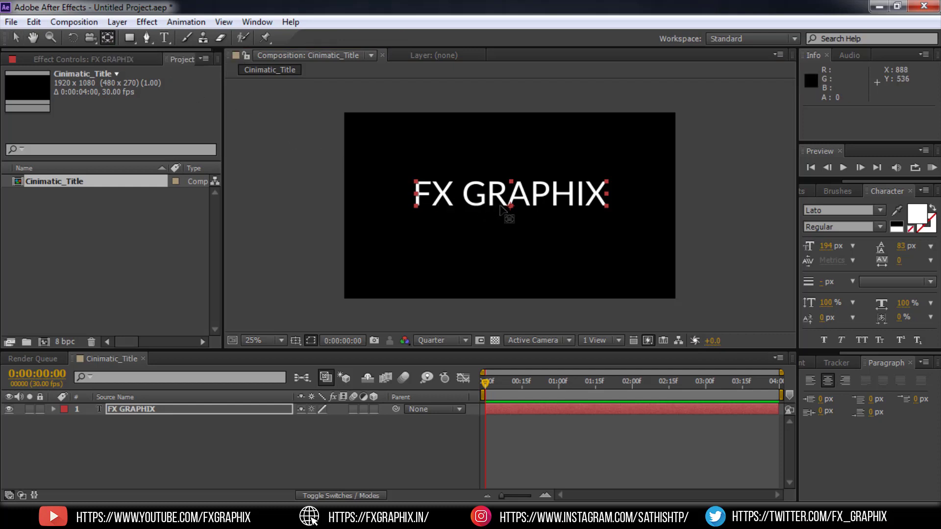
{"action": "mouse_move", "coordinate": [511, 207]}
{"action": "left_mouse_down"}
{"action": "mouse_move", "coordinate": [522, 198]}
{"action": "mouse_move", "coordinate": [539, 210]}
{"action": "mouse_move", "coordinate": [513, 194]}
{"action": "left_mouse_up"}
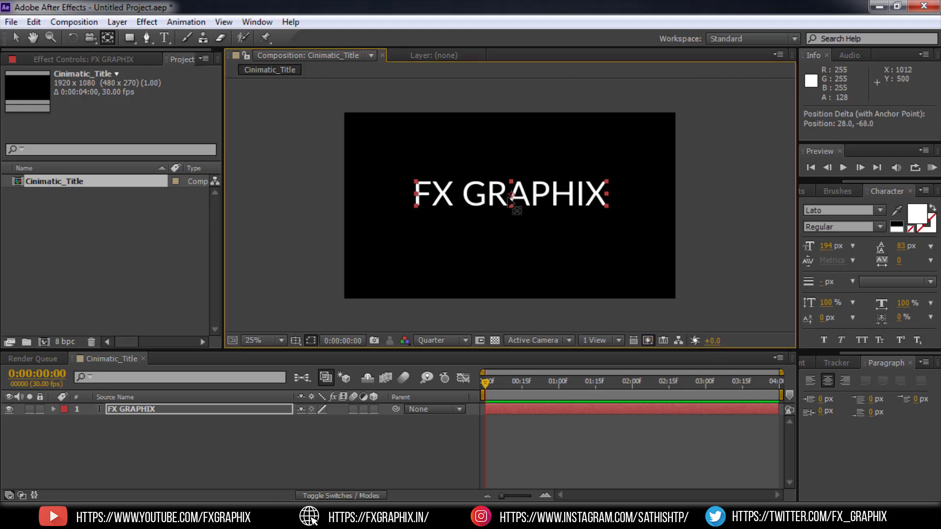
{"action": "left_click", "coordinate": [17, 39]}
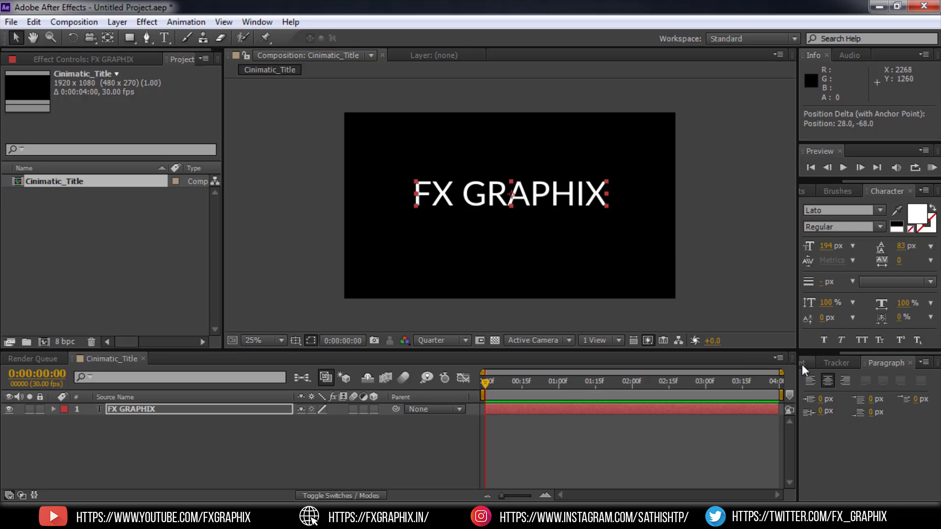
Step: Centre the title horizontally and vertically in the composition using the Align panel
{"action": "left_click", "coordinate": [257, 22]}
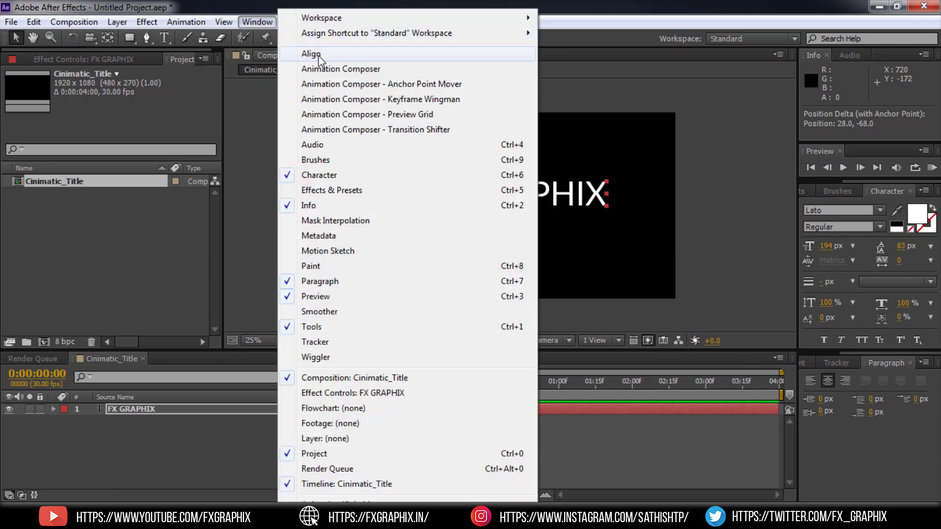
{"action": "left_click", "coordinate": [312, 53]}
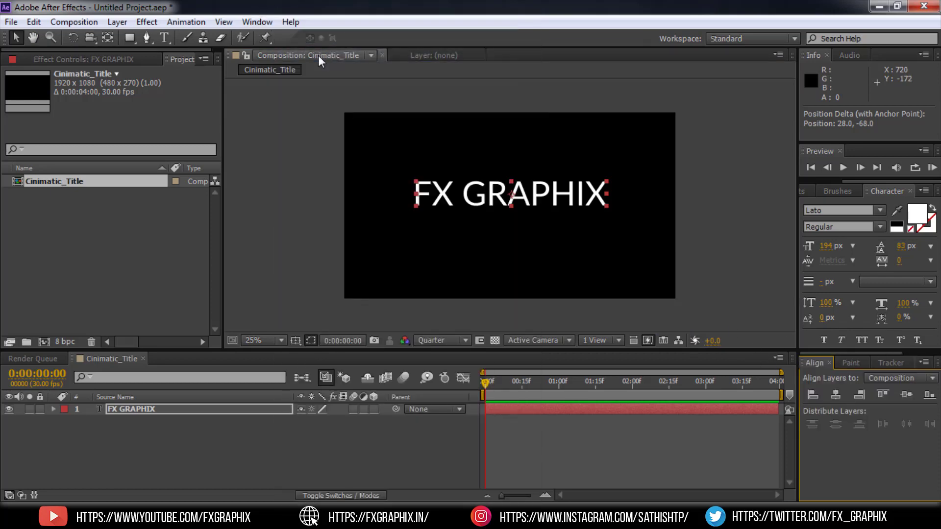
{"action": "left_click", "coordinate": [836, 398]}
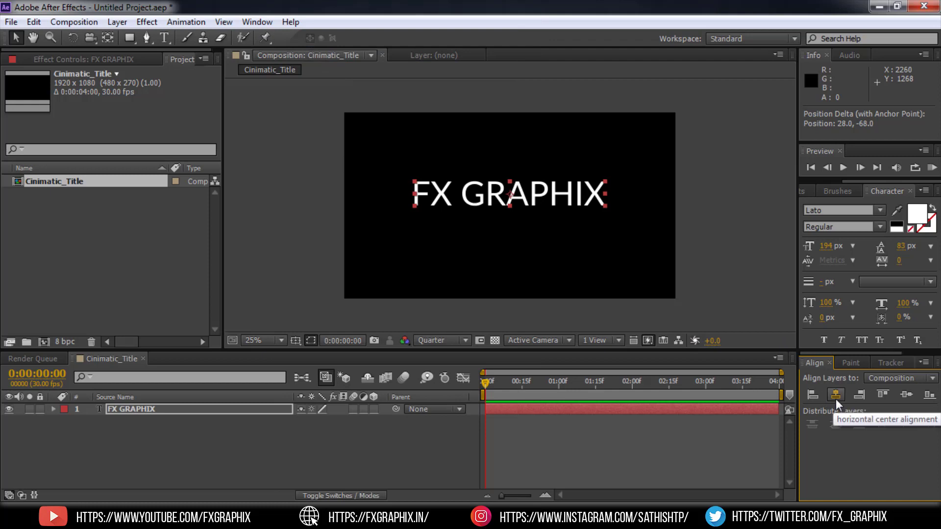
{"action": "left_click", "coordinate": [902, 395]}
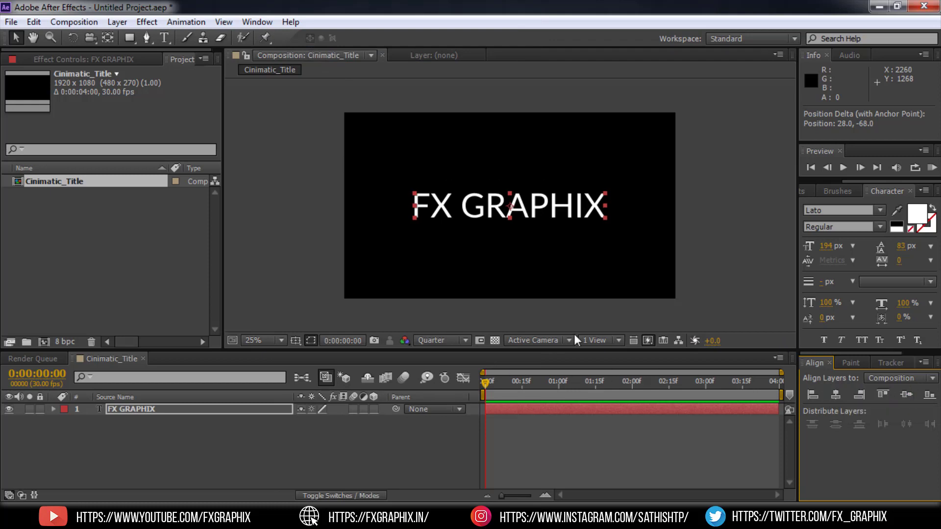
Step: Switch the title's font from Lato to Exo Regular in the Character panel
{"action": "left_click", "coordinate": [847, 211]}
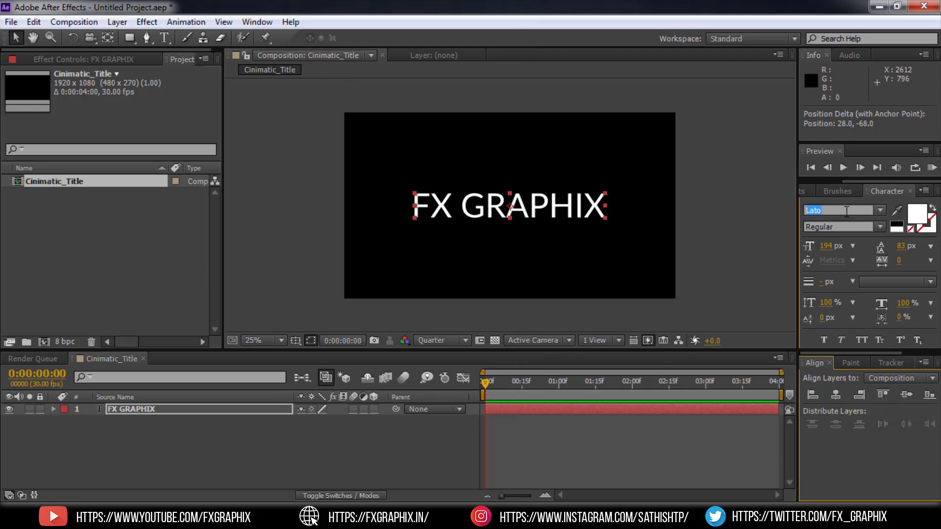
{"action": "left_click", "coordinate": [880, 211]}
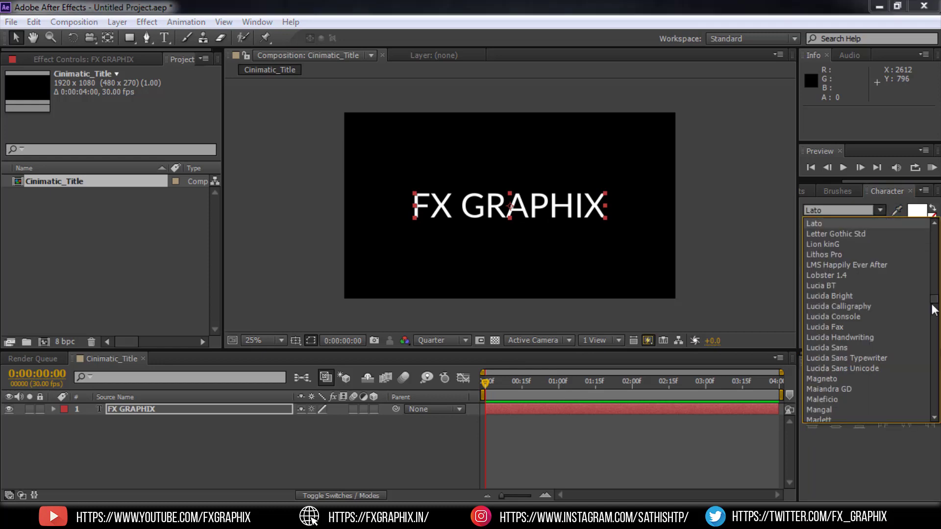
{"action": "left_click_drag", "start_coordinate": [931, 303], "coordinate": [934, 272]}
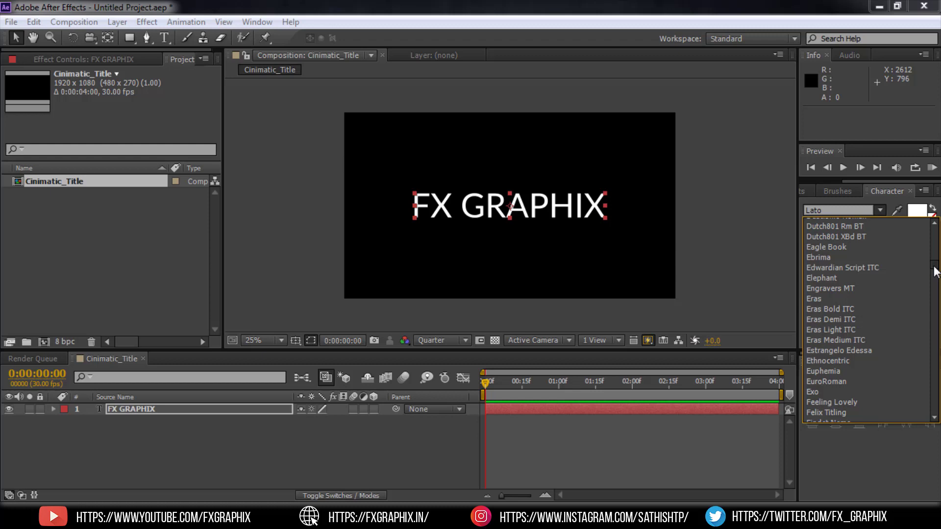
{"action": "left_click", "coordinate": [811, 392]}
{"action": "left_click", "coordinate": [537, 236]}
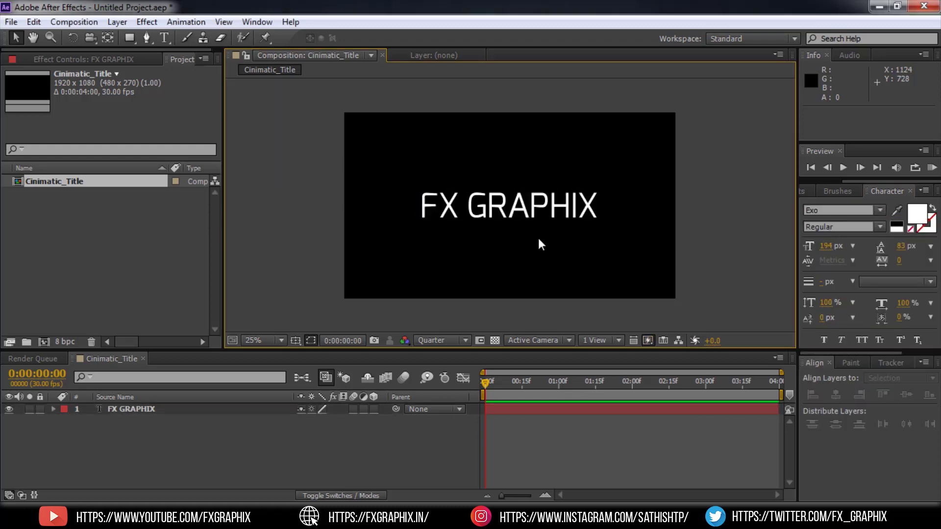
Step: Add a Tracking animator to the FX GRAPHIX text layer
{"action": "left_click", "coordinate": [517, 211]}
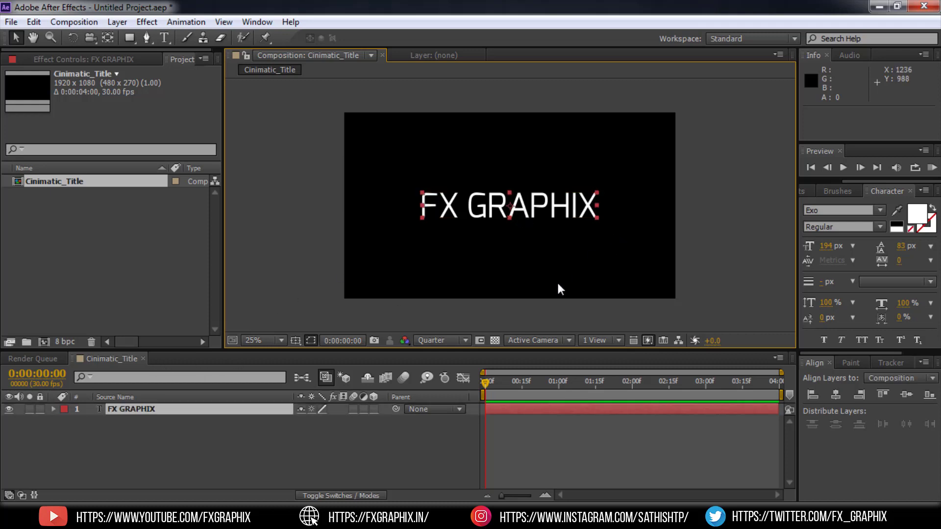
{"action": "left_click", "coordinate": [53, 410]}
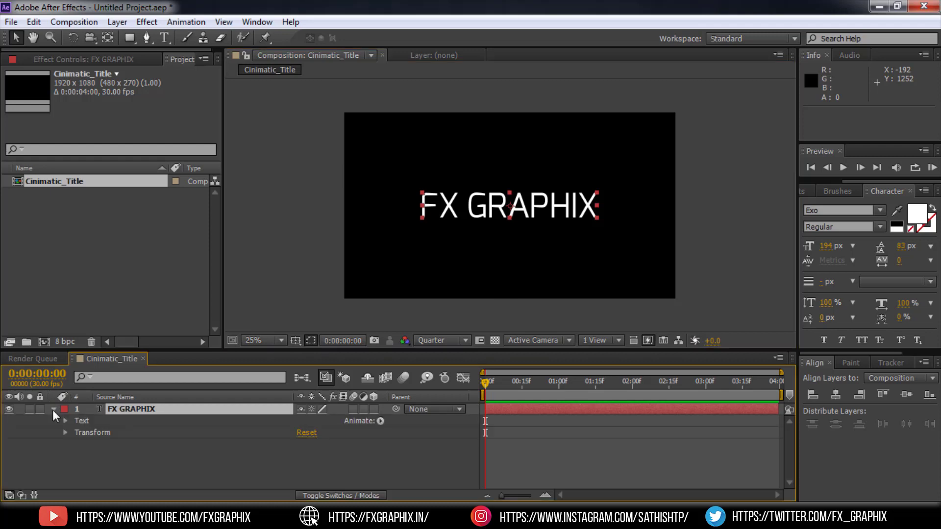
{"action": "left_click", "coordinate": [380, 422]}
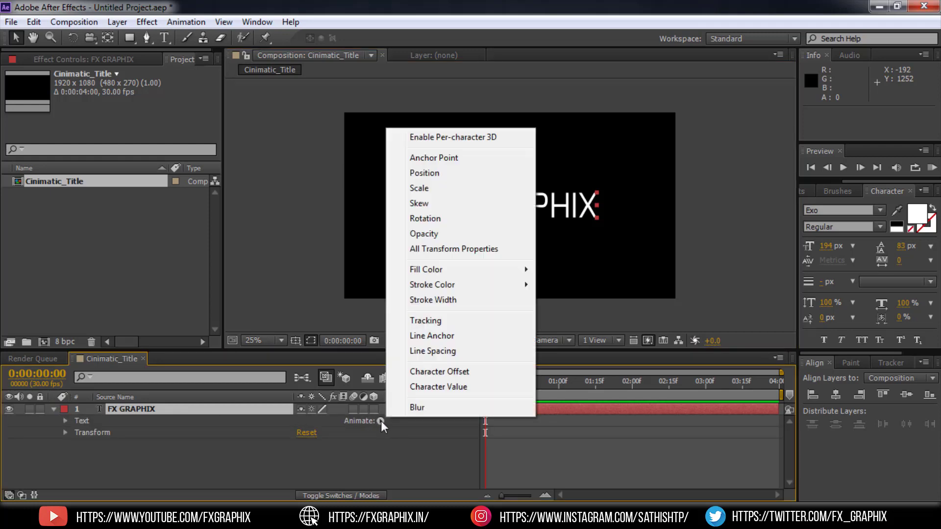
{"action": "left_click", "coordinate": [454, 322]}
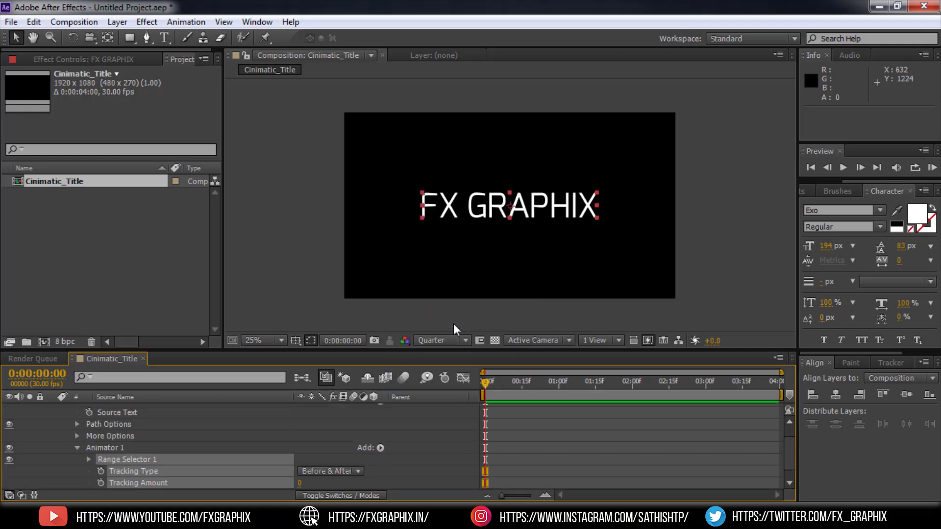
Step: Test Tracking Amount, undo the change, and move the time indicator to 0:00:03:29
{"action": "scroll", "coordinate": [268, 433], "scroll_direction": "down", "scroll_amount": 1}
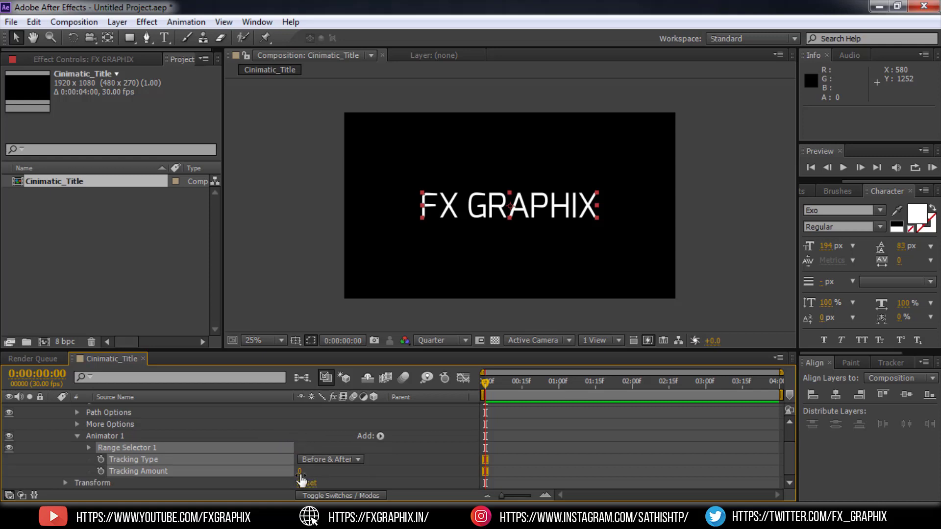
{"action": "mouse_move", "coordinate": [300, 473]}
{"action": "left_mouse_down"}
{"action": "mouse_move", "coordinate": [325, 469]}
{"action": "mouse_move", "coordinate": [291, 472]}
{"action": "left_mouse_up"}
{"action": "key", "text": "ctrl+z"}
{"action": "left_click_drag", "start_coordinate": [487, 381], "coordinate": [779, 396]}
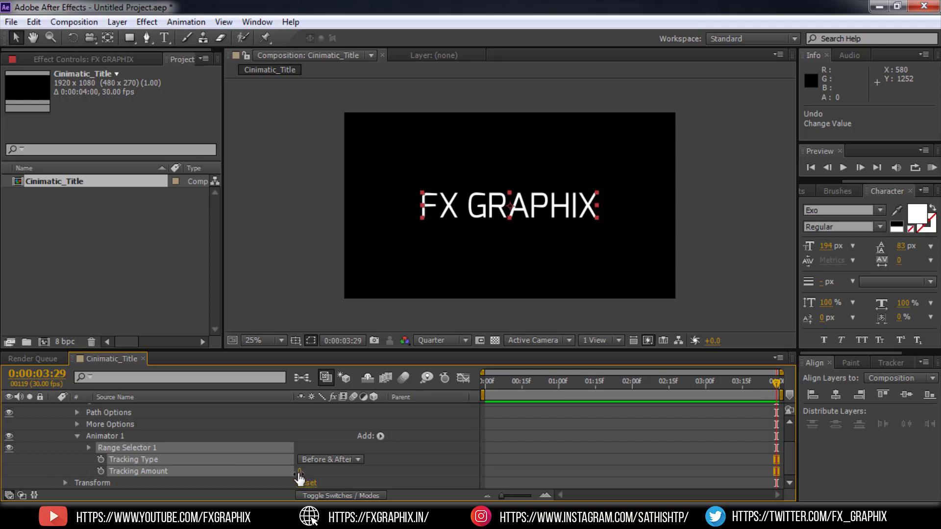
Step: Keyframe Tracking Amount at the last frame and set it to 50 at the start
{"action": "left_click", "coordinate": [101, 471]}
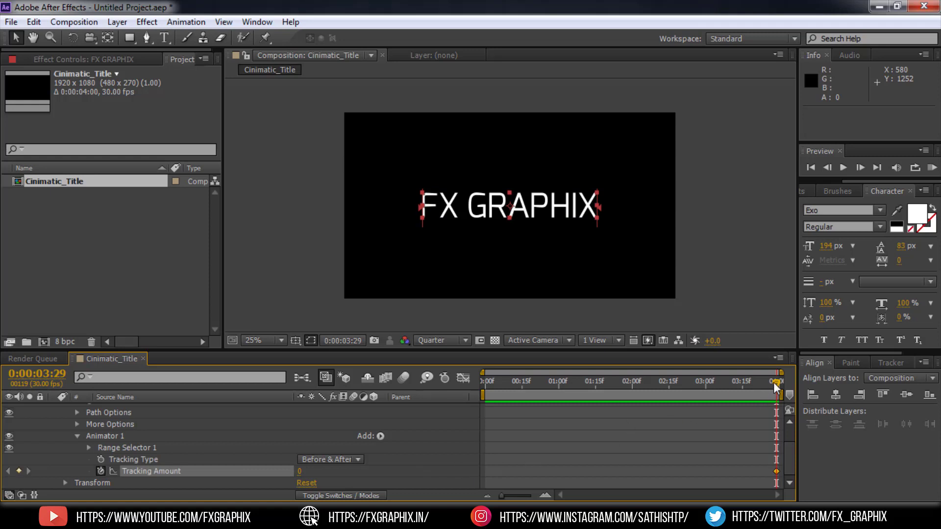
{"action": "left_click_drag", "start_coordinate": [774, 383], "coordinate": [429, 411]}
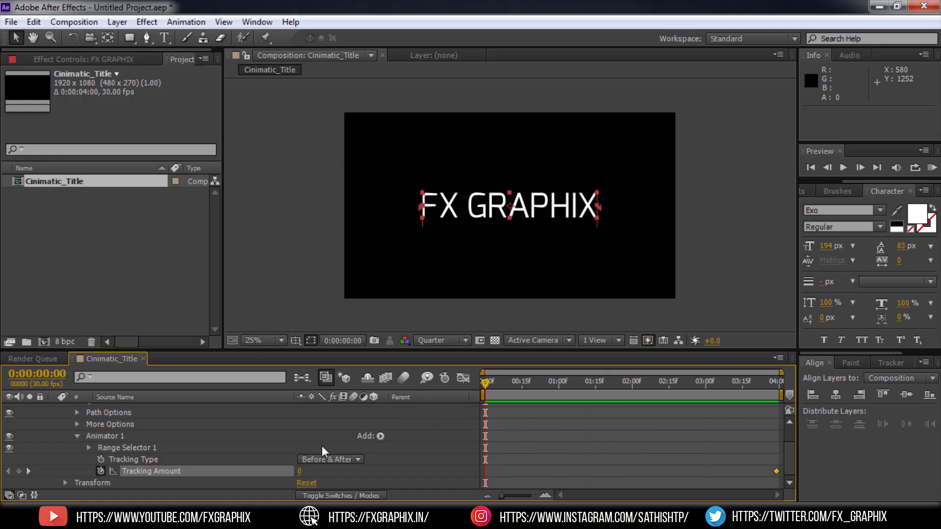
{"action": "left_click_drag", "start_coordinate": [298, 472], "coordinate": [362, 473]}
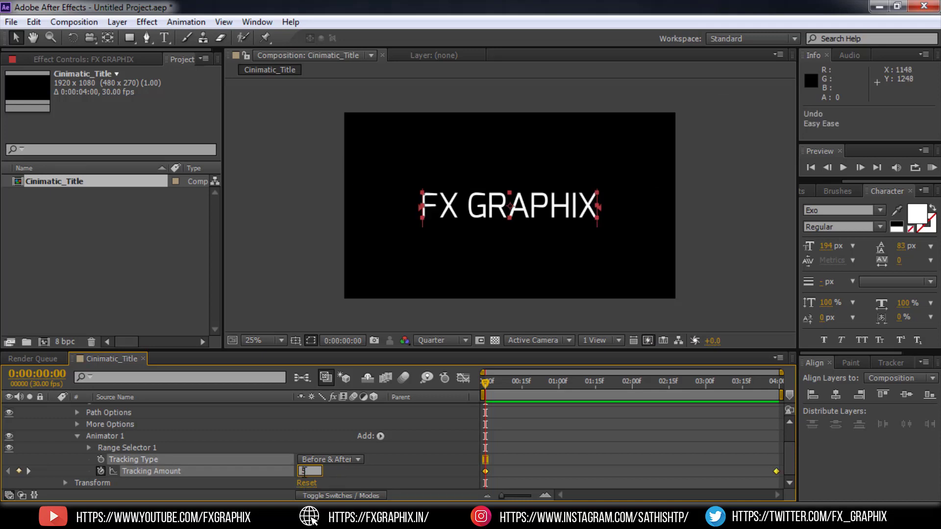
{"action": "type", "text": "50"}
{"action": "left_click", "coordinate": [405, 468]}
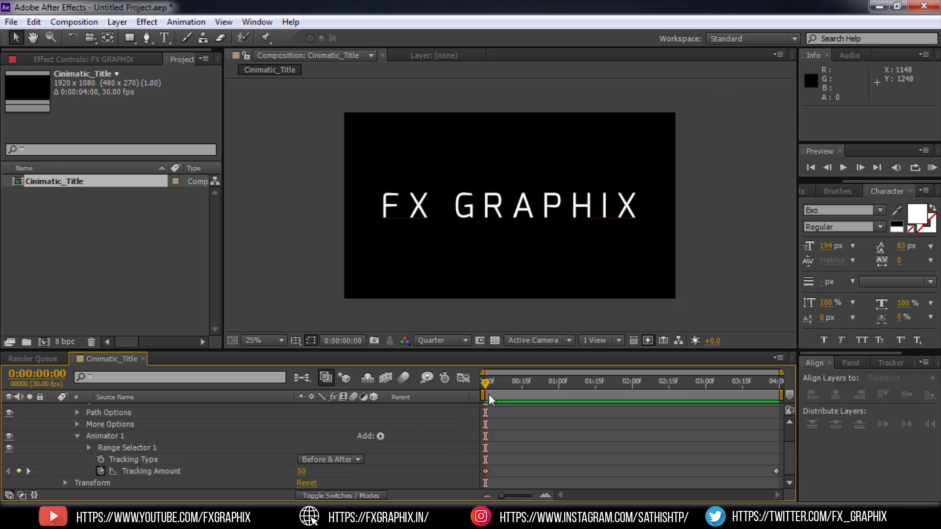
{"action": "left_click_drag", "start_coordinate": [488, 384], "coordinate": [807, 389]}
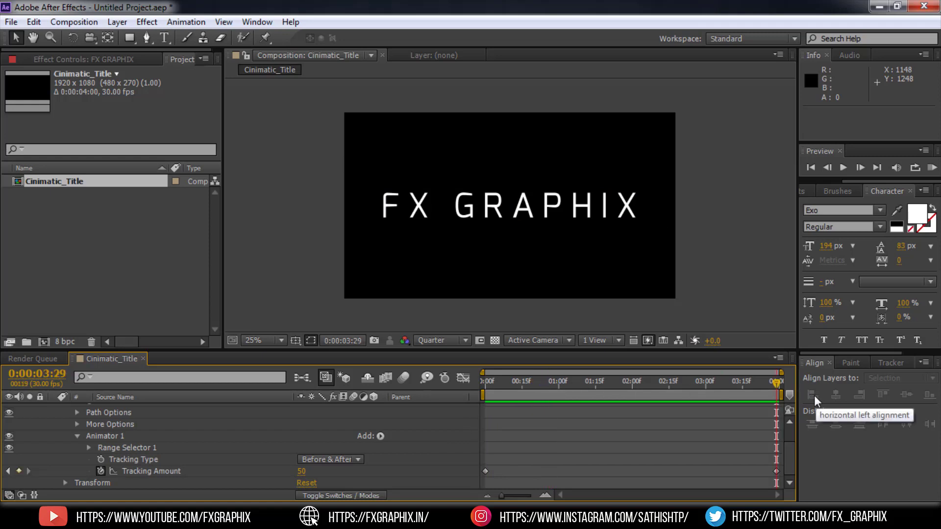
Step: Set the final Tracking Amount keyframe to 0 and preview the letters tightening
{"action": "left_click", "coordinate": [733, 432]}
{"action": "left_click", "coordinate": [776, 471]}
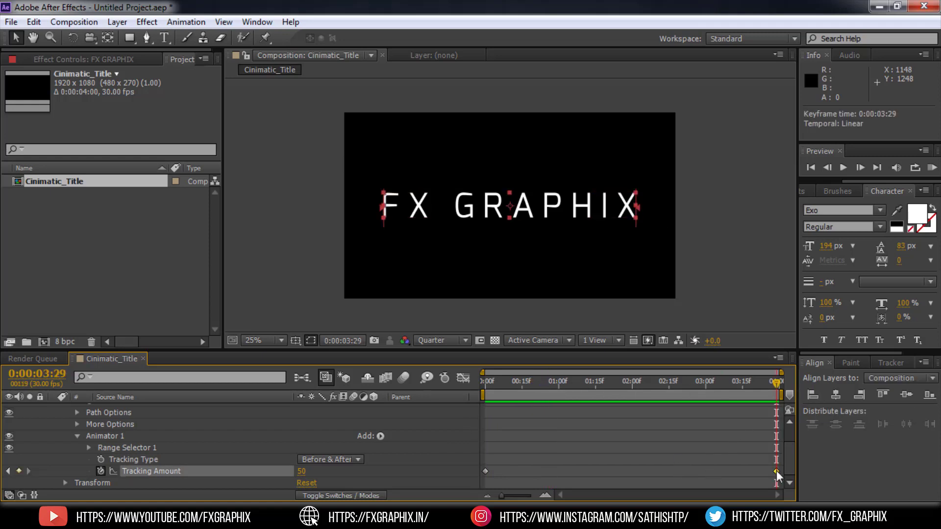
{"action": "left_click", "coordinate": [301, 471]}
{"action": "type", "text": "0"}
{"action": "left_click", "coordinate": [298, 294]}
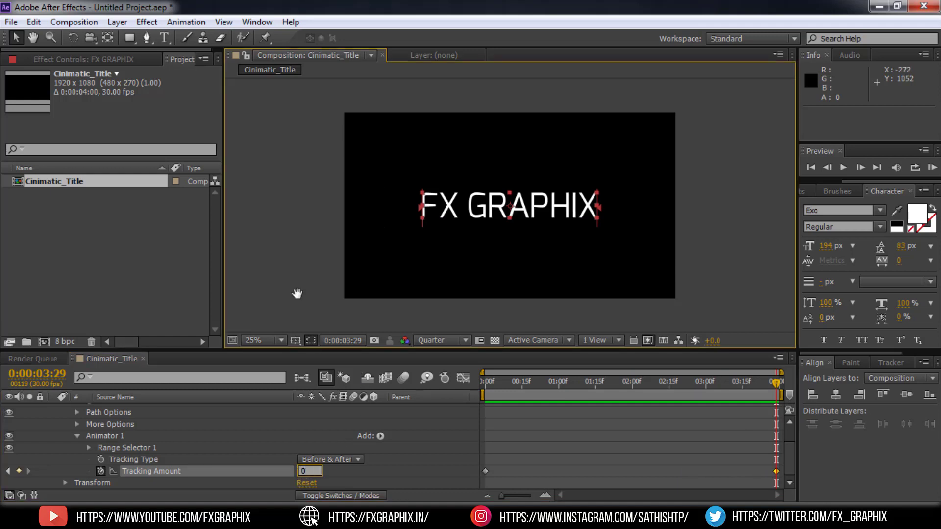
{"action": "key", "text": "Home"}
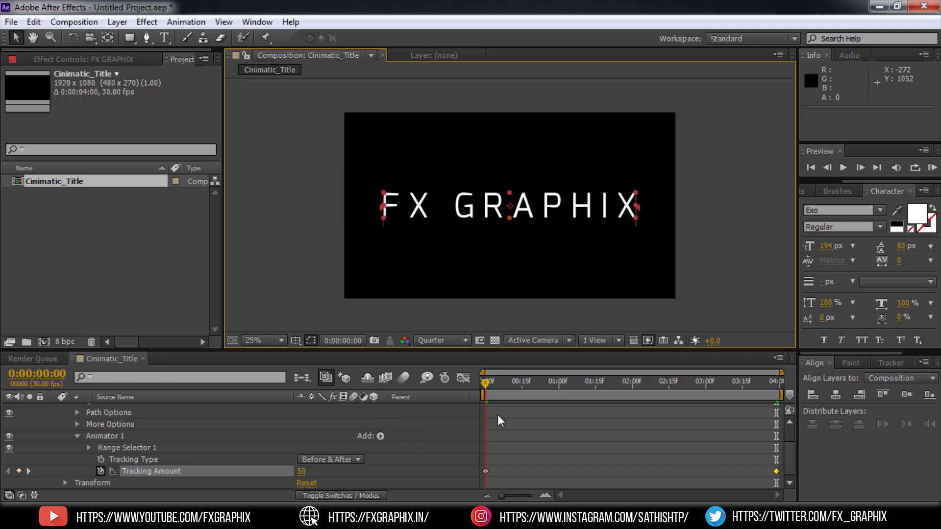
{"action": "left_click_drag", "start_coordinate": [501, 415], "coordinate": [782, 401]}
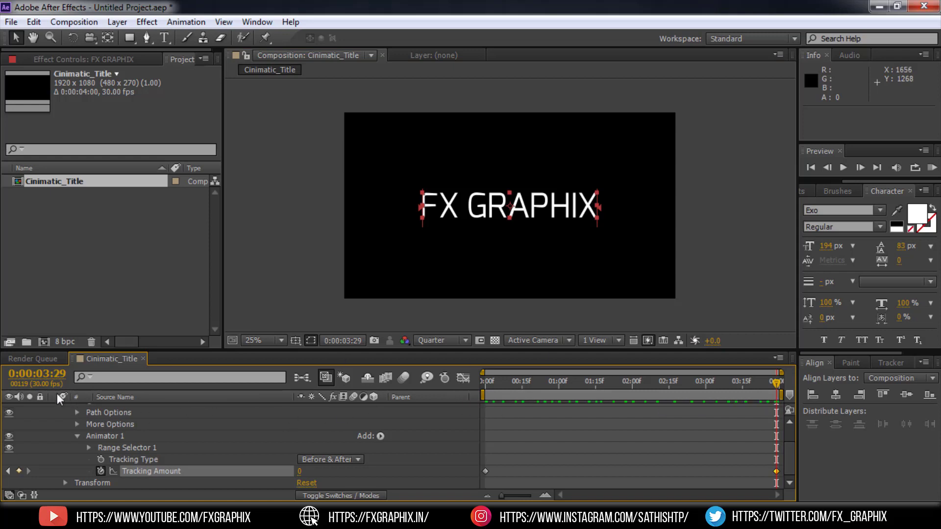
Step: Collapse the title layer's properties and return to the start of the timeline
{"action": "scroll", "coordinate": [76, 429], "scroll_direction": "up", "scroll_amount": 3}
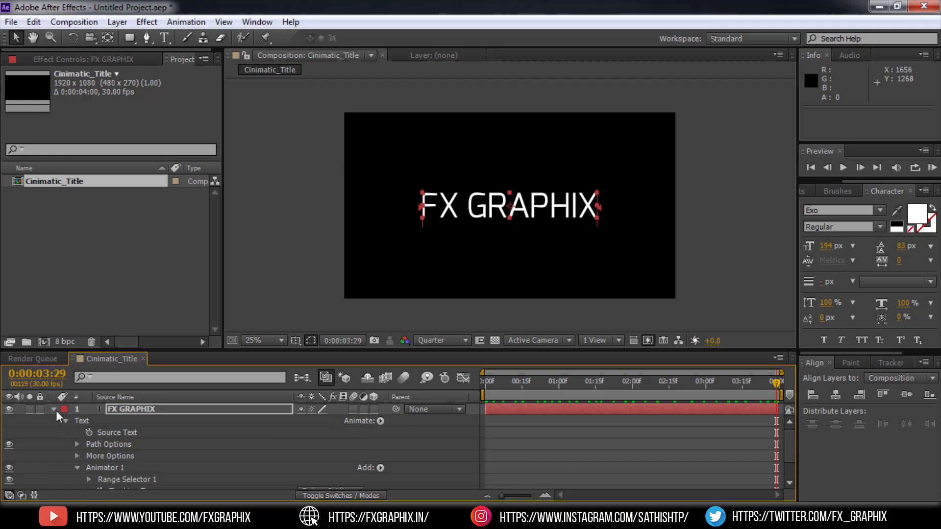
{"action": "left_click", "coordinate": [55, 410]}
{"action": "left_click", "coordinate": [220, 448]}
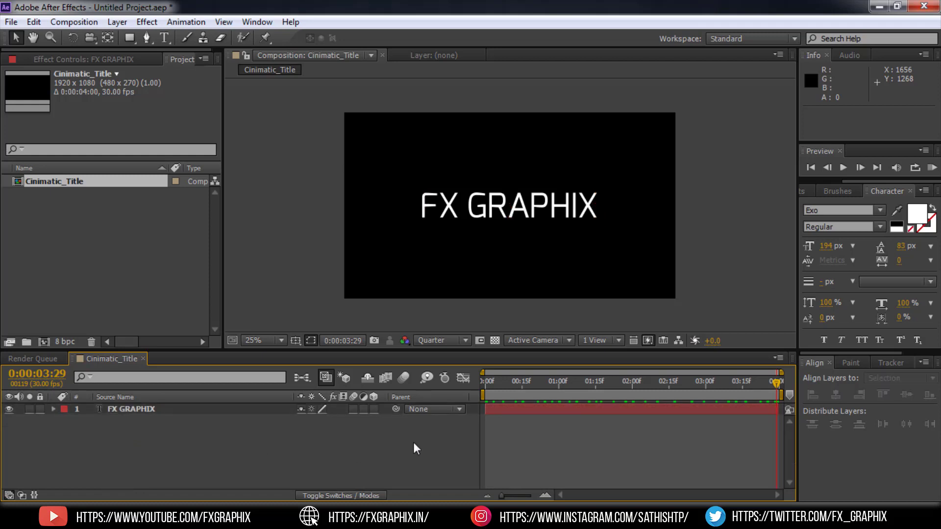
{"action": "left_click", "coordinate": [493, 383]}
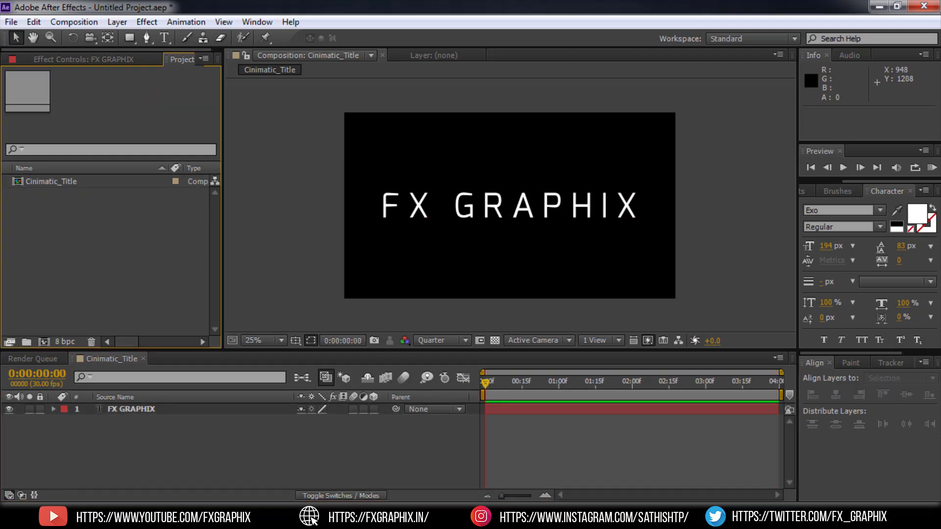
Step: Import Reflection Map.png from Explorer and place it as the top layer in Cinimatic_Title
{"action": "key", "text": "alt+Tab"}
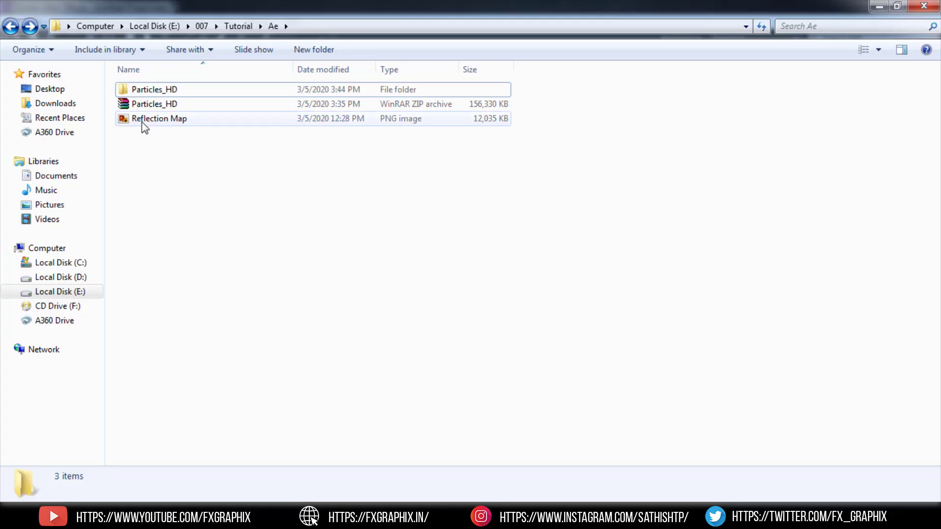
{"action": "double_click", "coordinate": [143, 122]}
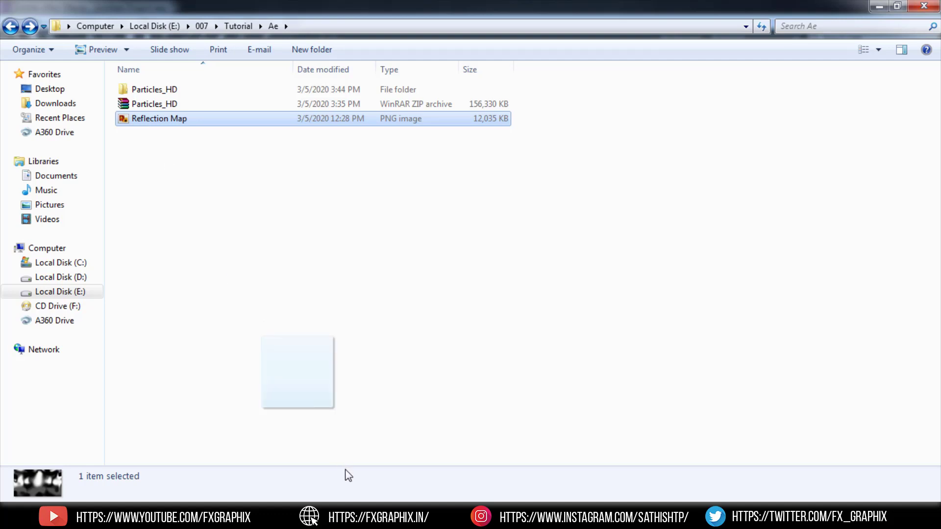
{"action": "left_click_drag", "start_coordinate": [359, 508], "coordinate": [131, 269]}
{"action": "left_click_drag", "start_coordinate": [19, 196], "coordinate": [92, 403]}
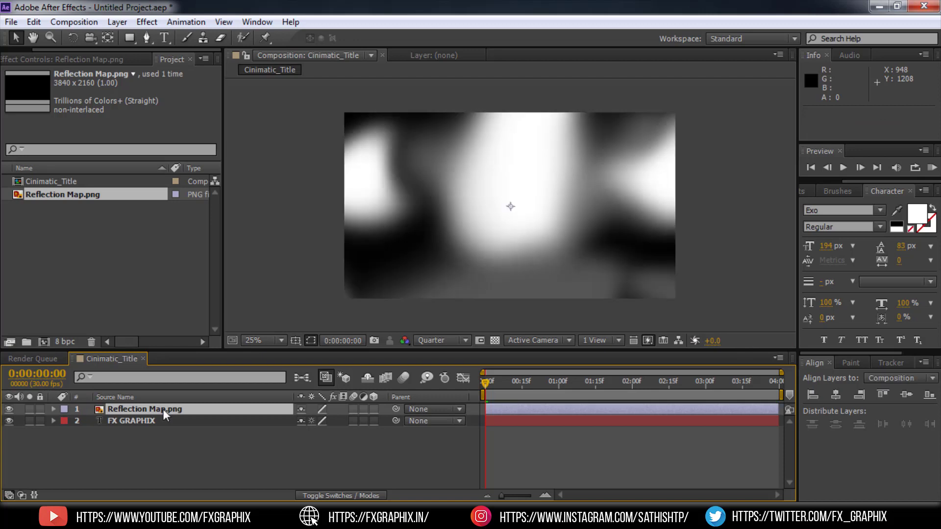
Step: Scale the Reflection Map layer to 60%
{"action": "key", "text": "s"}
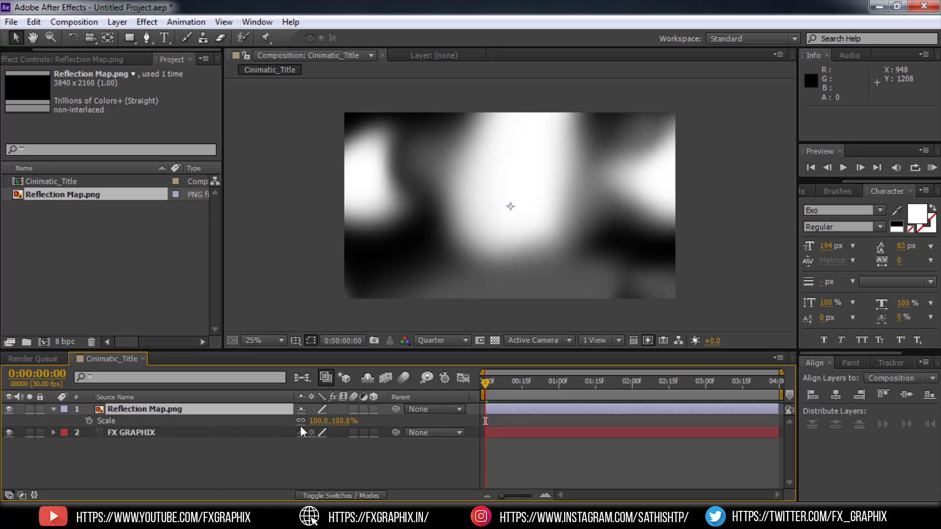
{"action": "left_click", "coordinate": [319, 421]}
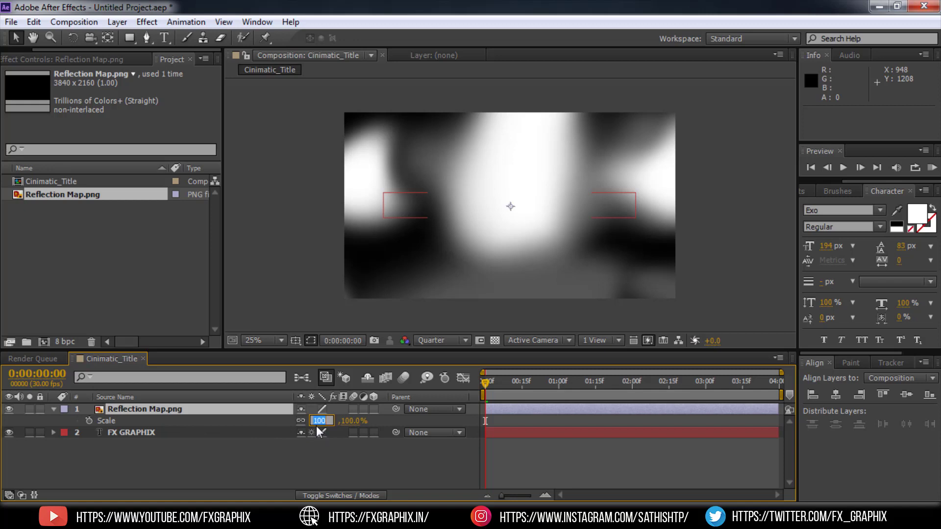
{"action": "type", "text": "60"}
{"action": "key", "text": "Return"}
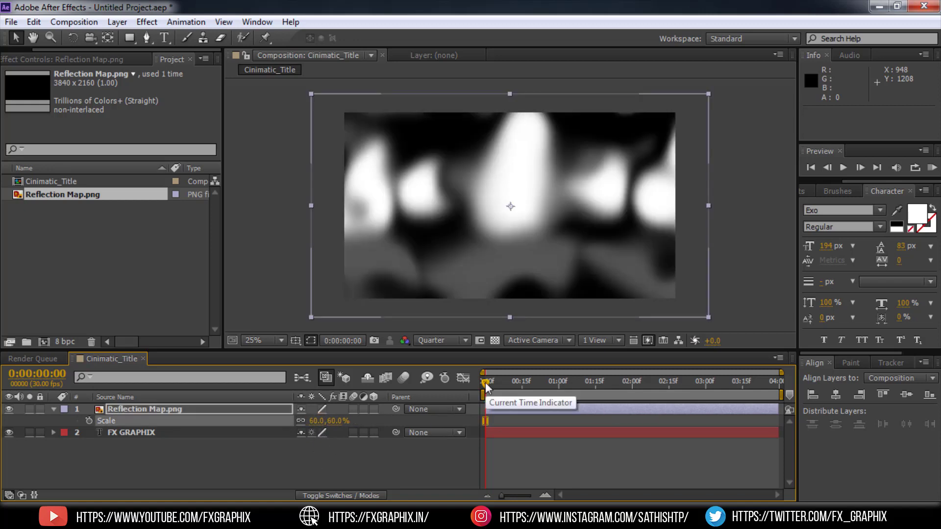
Step: Animate Reflection Map's Position from 960,912 at the start to 960,540 at the final frame
{"action": "left_click_drag", "start_coordinate": [485, 383], "coordinate": [776, 381]}
{"action": "key", "text": "p"}
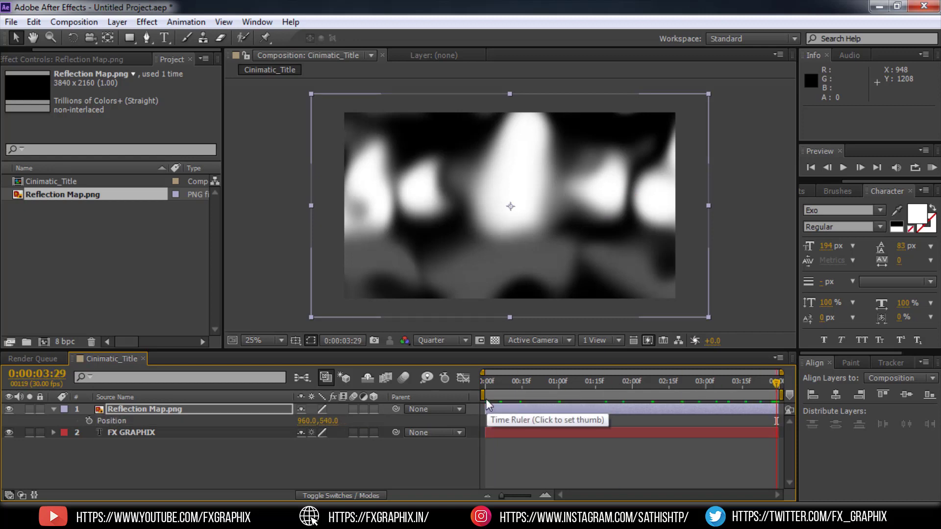
{"action": "left_click", "coordinate": [89, 420]}
{"action": "left_click_drag", "start_coordinate": [773, 381], "coordinate": [486, 387]}
{"action": "left_click_drag", "start_coordinate": [530, 293], "coordinate": [516, 363]}
{"action": "key", "text": "F2"}
{"action": "left_click", "coordinate": [53, 410]}
{"action": "left_click", "coordinate": [21, 495]}
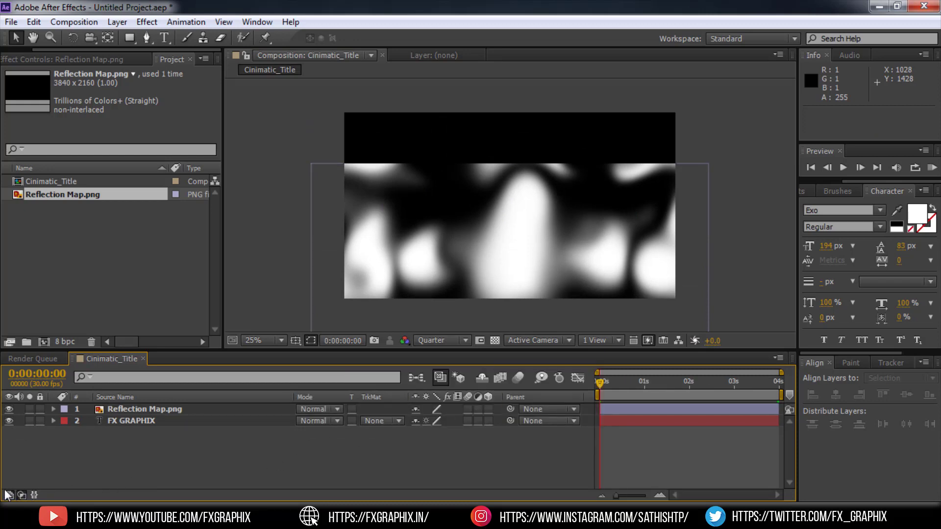
Step: Set the FX GRAPHIX track matte to Luma Matte 'Reflection Map.png' and preview the shimmer
{"action": "left_click", "coordinate": [9, 495]}
{"action": "left_click", "coordinate": [385, 422]}
{"action": "left_click", "coordinate": [399, 391]}
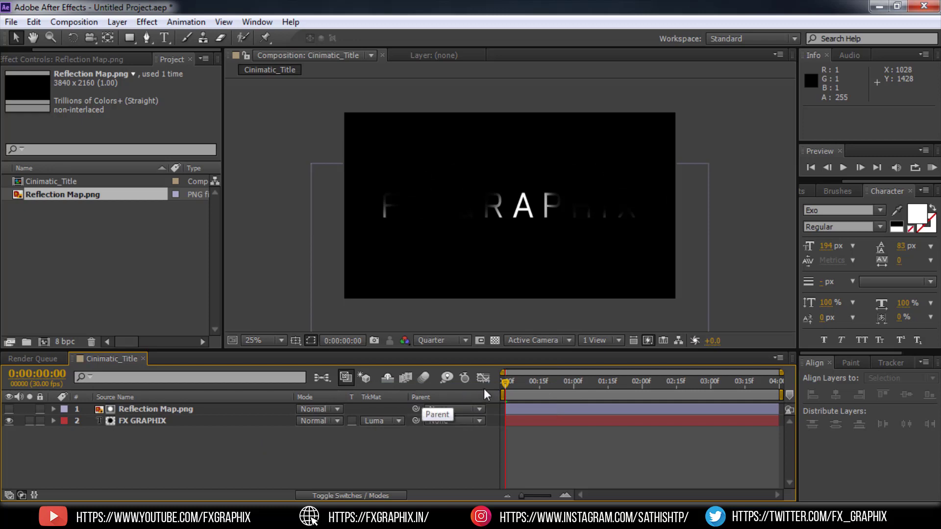
{"action": "left_click", "coordinate": [932, 167]}
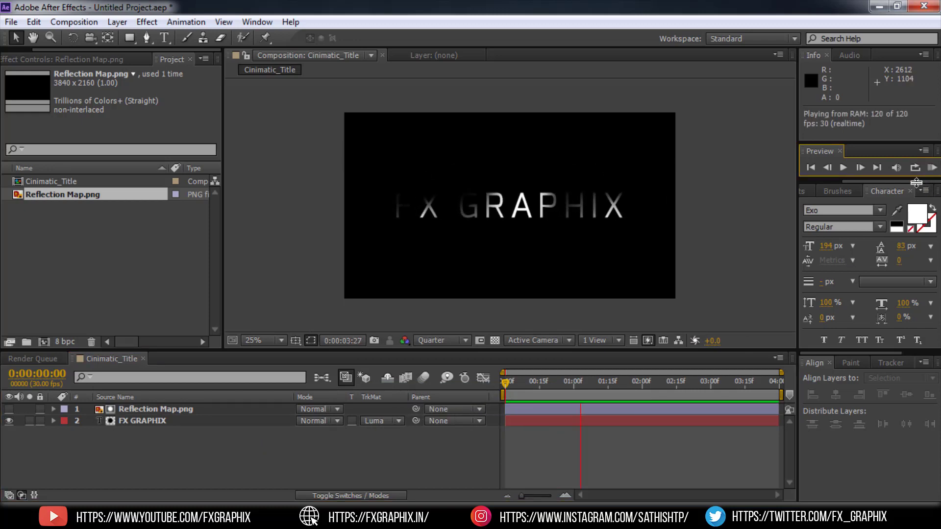
{"action": "left_click", "coordinate": [127, 434]}
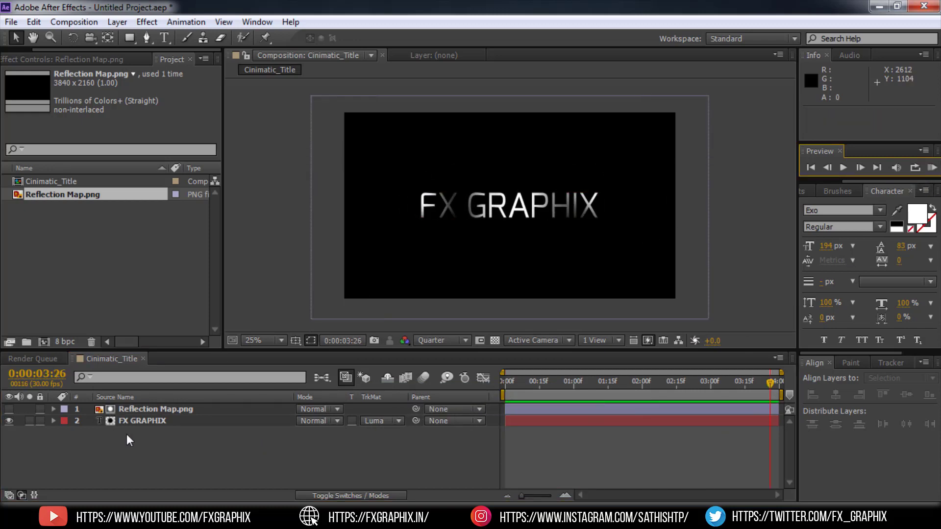
{"action": "left_click_drag", "start_coordinate": [127, 434], "coordinate": [147, 408]}
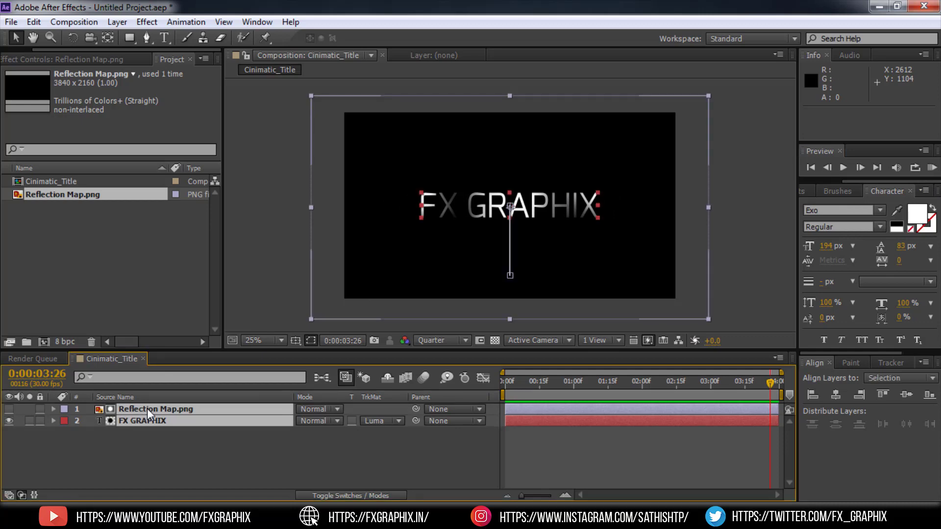
Step: Pre-compose both layers into a composition named 'Text', then show its effect controls
{"action": "right_click", "coordinate": [147, 407]}
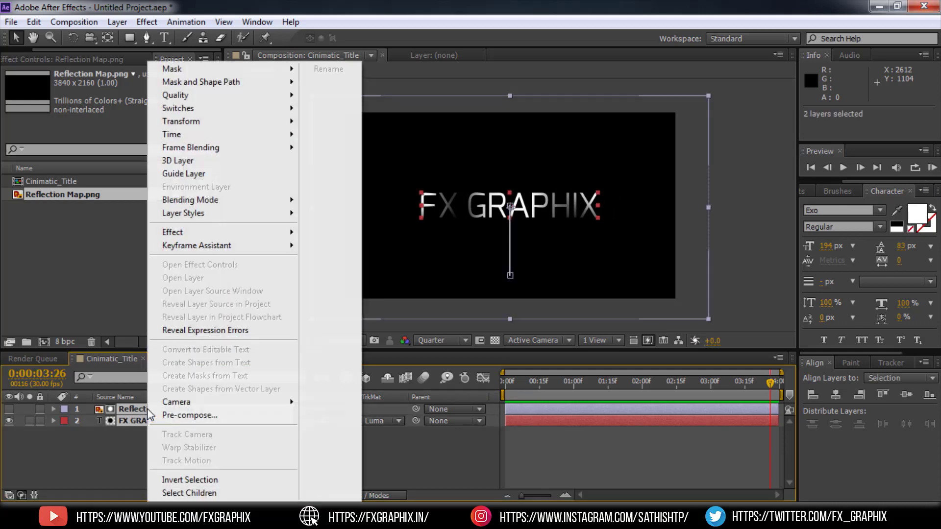
{"action": "left_click", "coordinate": [173, 414]}
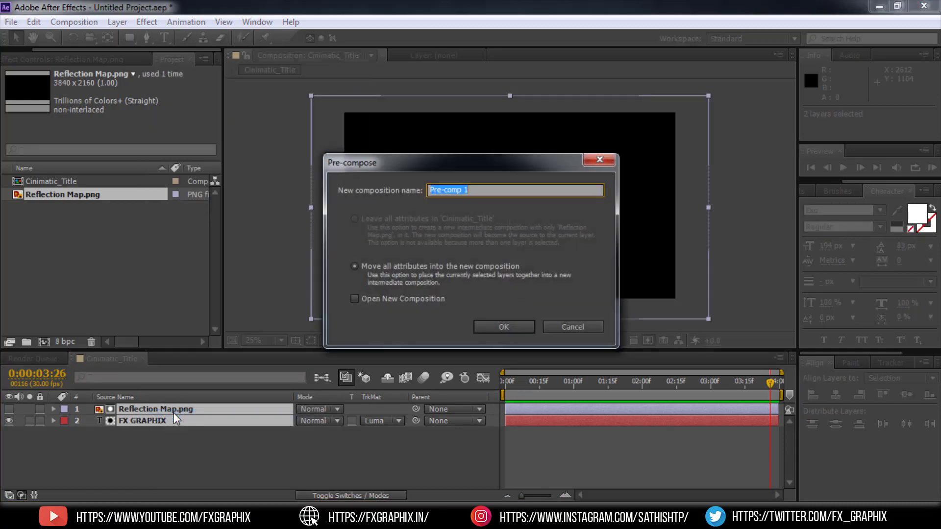
{"action": "type", "text": "Text"}
{"action": "left_click", "coordinate": [506, 324]}
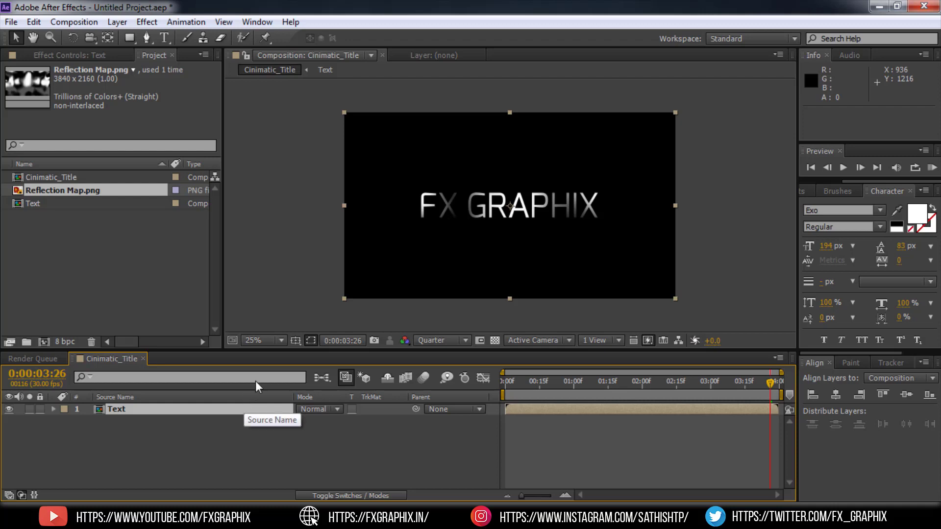
{"action": "left_click", "coordinate": [519, 231]}
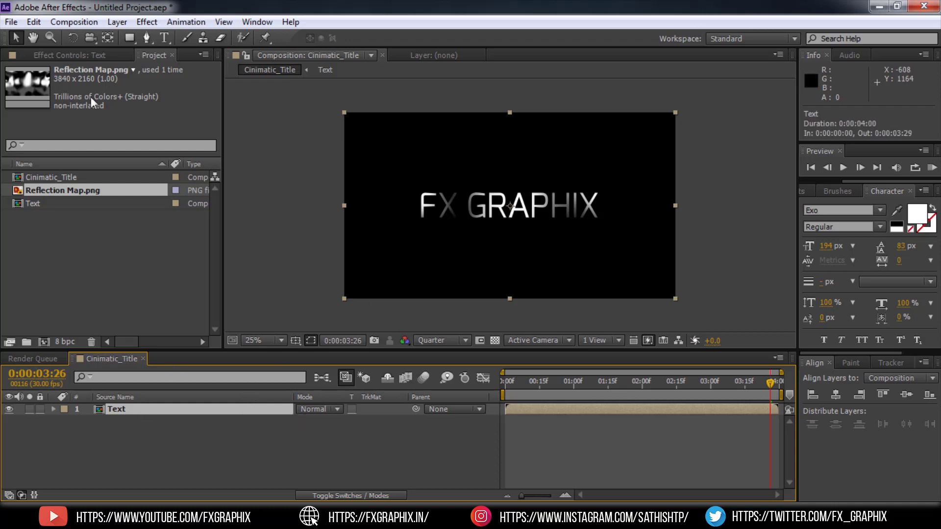
{"action": "key", "text": "F3"}
Step: Search Effects & Presets for 'bevel' and apply Bevel Alpha to the FX GRAPHIX text layer
{"action": "left_click", "coordinate": [807, 194]}
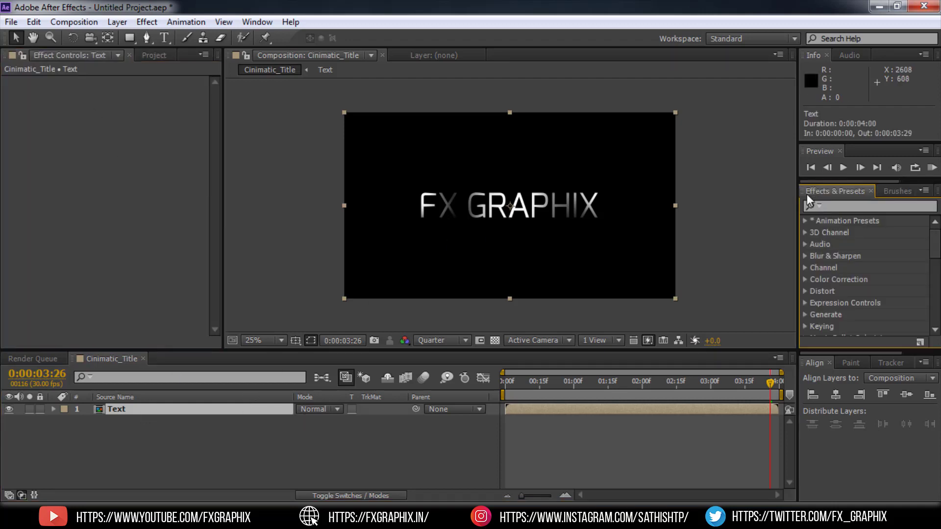
{"action": "left_click", "coordinate": [838, 206]}
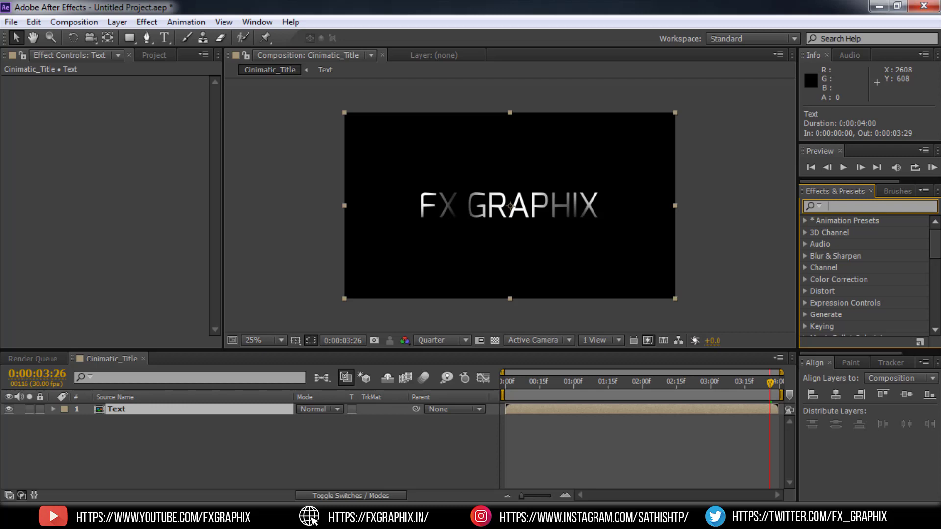
{"action": "type", "text": "bev"}
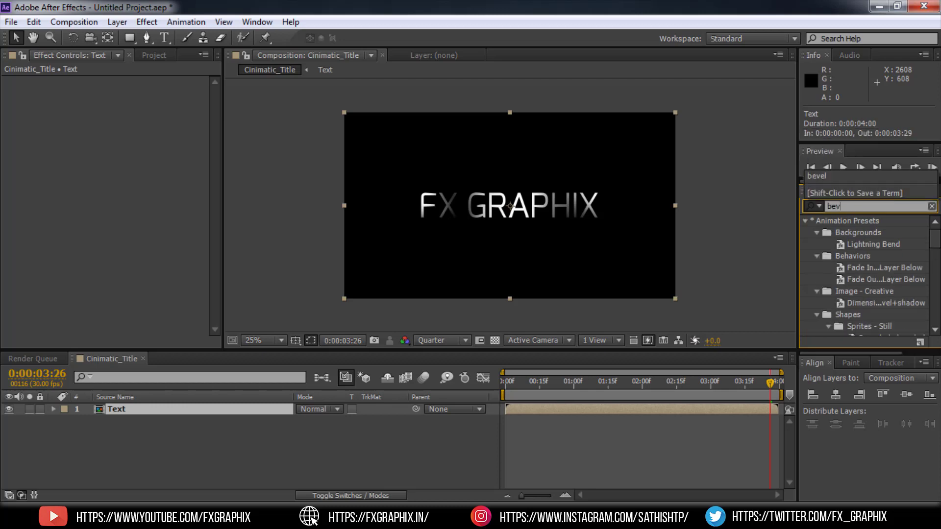
{"action": "type", "text": "el"}
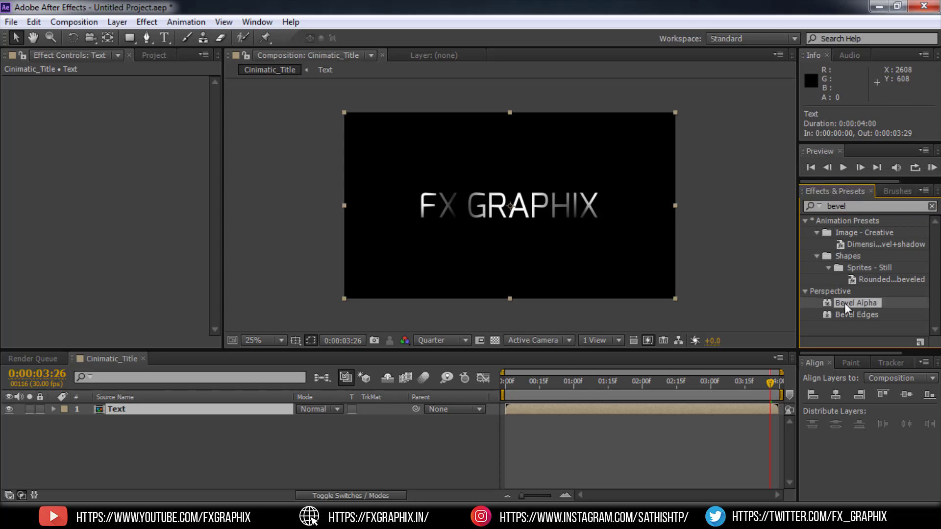
{"action": "left_click_drag", "start_coordinate": [845, 303], "coordinate": [67, 156]}
Step: Set the preview resolution to Full and raise Bevel Alpha's Light Intensity to 1.00
{"action": "scroll", "coordinate": [566, 192], "scroll_direction": "up", "scroll_amount": 4}
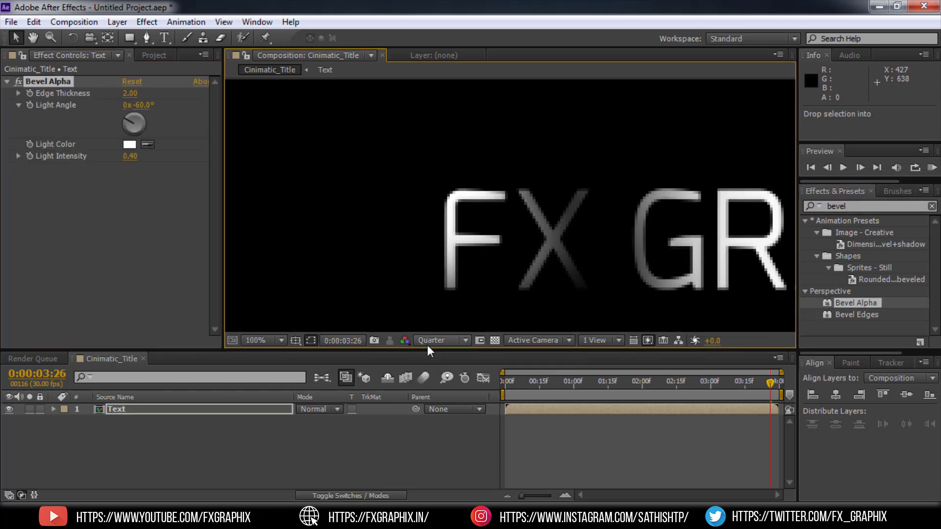
{"action": "left_click", "coordinate": [463, 340]}
{"action": "left_click", "coordinate": [443, 377]}
{"action": "scroll", "coordinate": [478, 253], "scroll_direction": "up", "scroll_amount": 2}
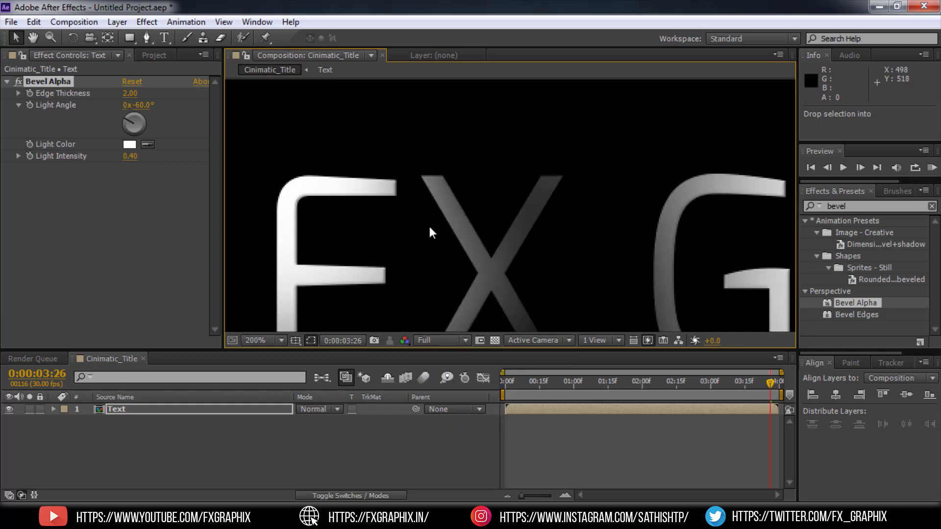
{"action": "left_click_drag", "start_coordinate": [130, 156], "coordinate": [194, 155]}
{"action": "scroll", "coordinate": [573, 178], "scroll_direction": "right", "scroll_amount": 10}
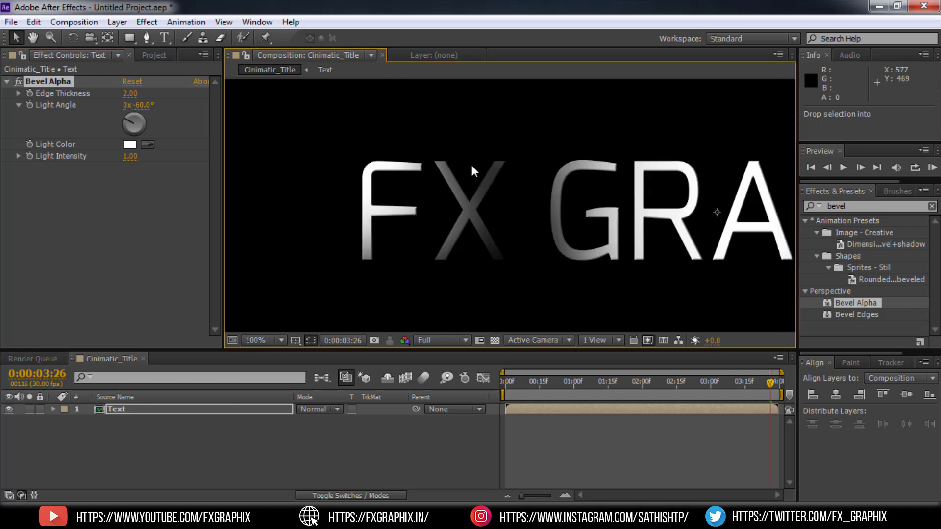
{"action": "scroll", "coordinate": [632, 200], "scroll_direction": "down", "scroll_amount": 4}
{"action": "scroll", "coordinate": [413, 204], "scroll_direction": "up", "scroll_amount": 2}
Step: Replace the search with 'blob' and apply CC Blobbylize to the Text layer
{"action": "scroll", "coordinate": [412, 204], "scroll_direction": "down", "scroll_amount": 2}
{"action": "double_click", "coordinate": [856, 206]}
{"action": "key", "text": "BackSpace"}
{"action": "type", "text": "blo"}
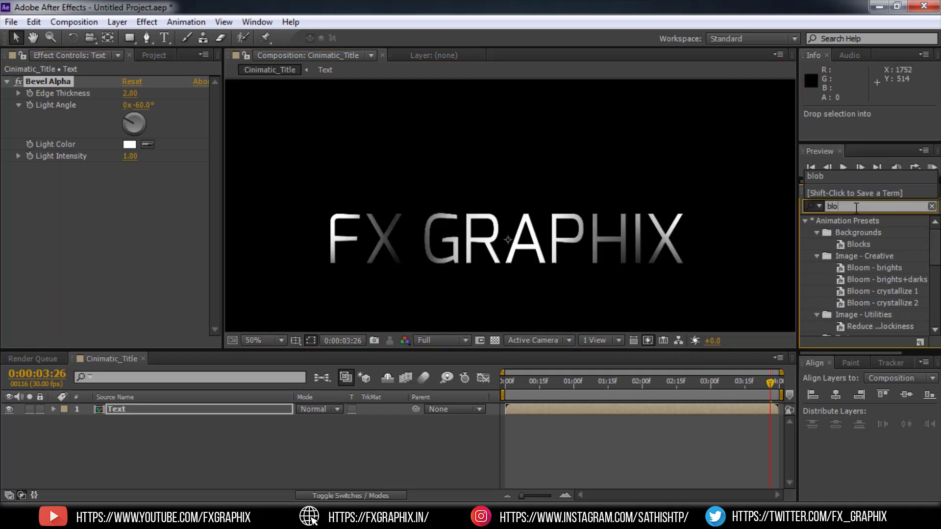
{"action": "type", "text": "b"}
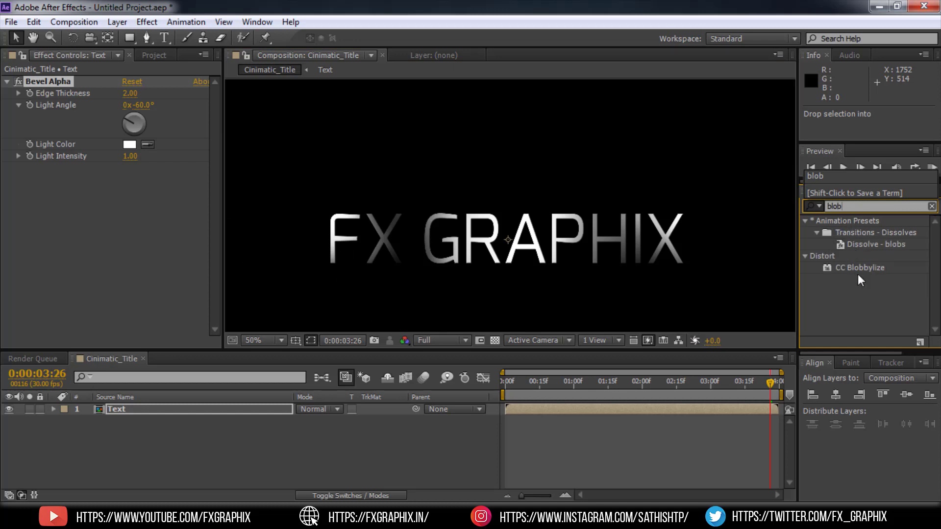
{"action": "left_click_drag", "start_coordinate": [857, 268], "coordinate": [88, 257]}
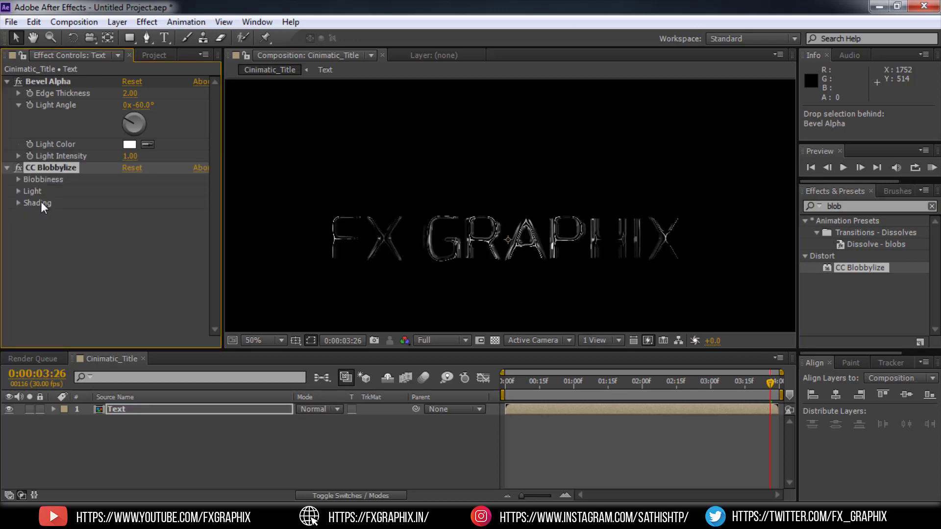
Step: Expand CC Blobbylize's Blobbiness group and set Softness to 4.0
{"action": "scroll", "coordinate": [427, 225], "scroll_direction": "up", "scroll_amount": 2}
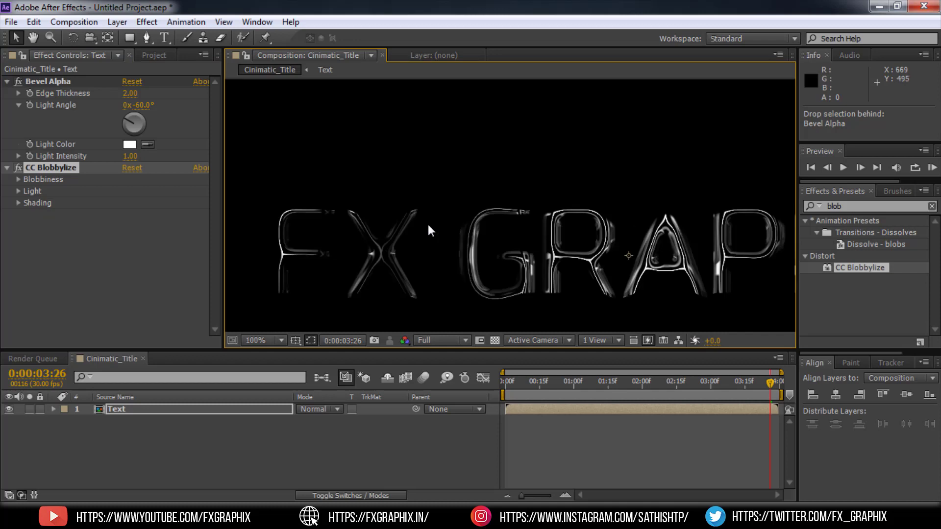
{"action": "left_click_drag", "start_coordinate": [427, 224], "coordinate": [421, 204]}
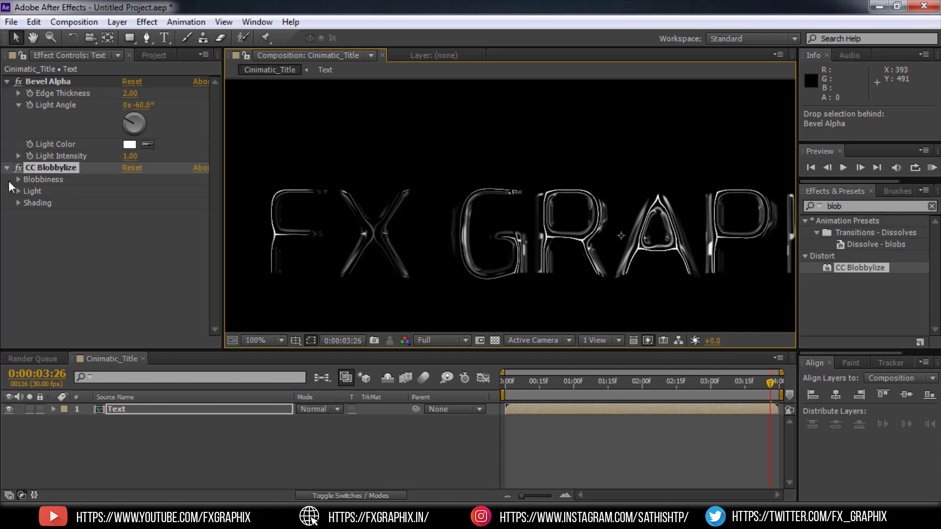
{"action": "left_click", "coordinate": [19, 179]}
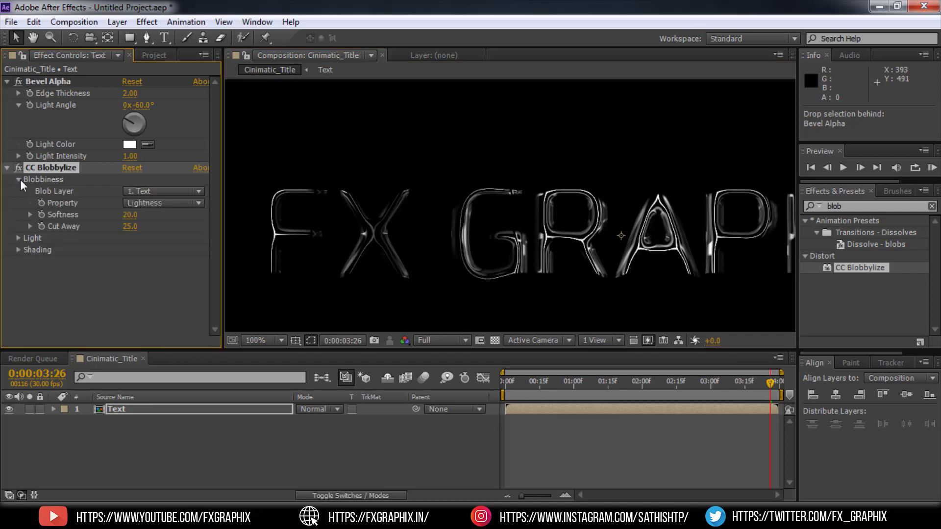
{"action": "left_click", "coordinate": [130, 215]}
{"action": "type", "text": "4"}
{"action": "key", "text": "Return"}
Step: Collapse the Bevel Alpha and CC Blobbylize effect settings
{"action": "left_click", "coordinate": [382, 179]}
{"action": "scroll", "coordinate": [380, 177], "scroll_direction": "down", "scroll_amount": 2}
{"action": "left_click", "coordinate": [6, 81]}
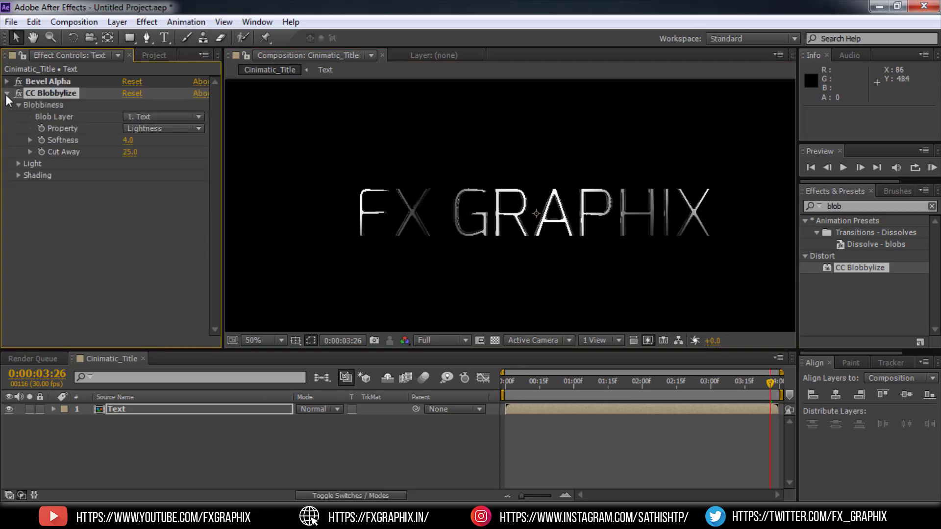
{"action": "left_click", "coordinate": [7, 93]}
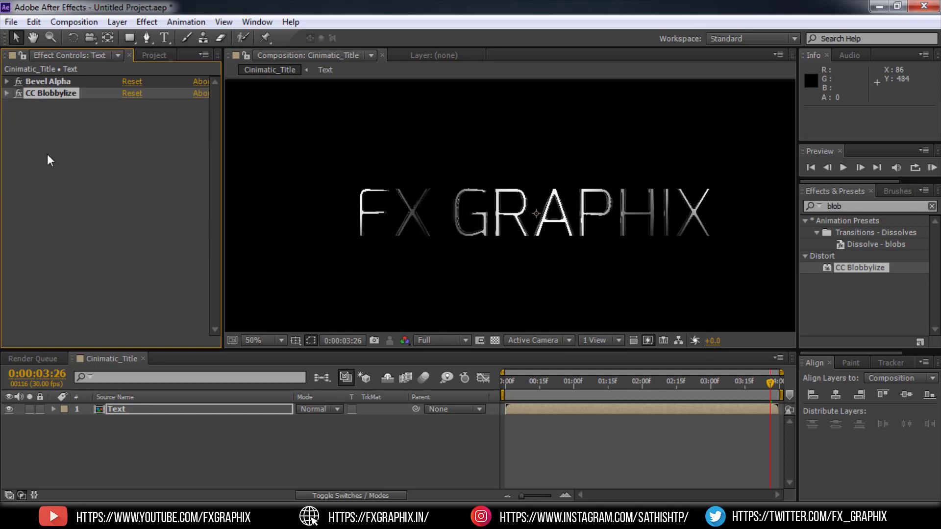
{"action": "left_click", "coordinate": [844, 205]}
Step: Apply Hue/Saturation to the title text layer and turn on Colorize
{"action": "key", "text": "BackSpace"}
{"action": "type", "text": "h"}
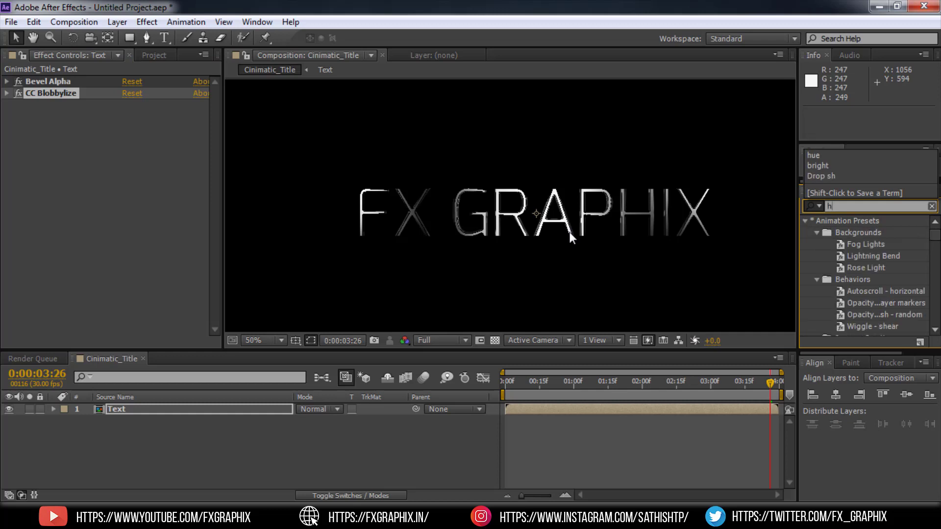
{"action": "type", "text": "ue"}
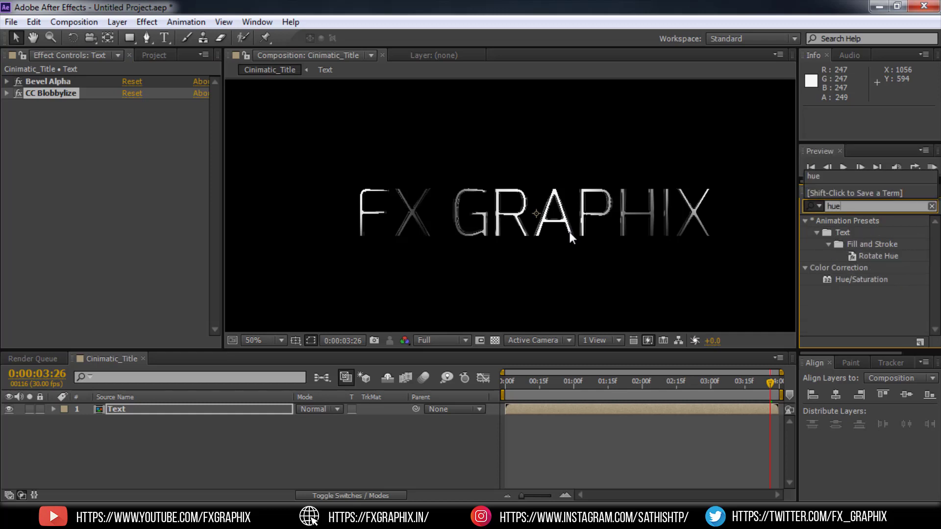
{"action": "left_click_drag", "start_coordinate": [848, 279], "coordinate": [69, 208]}
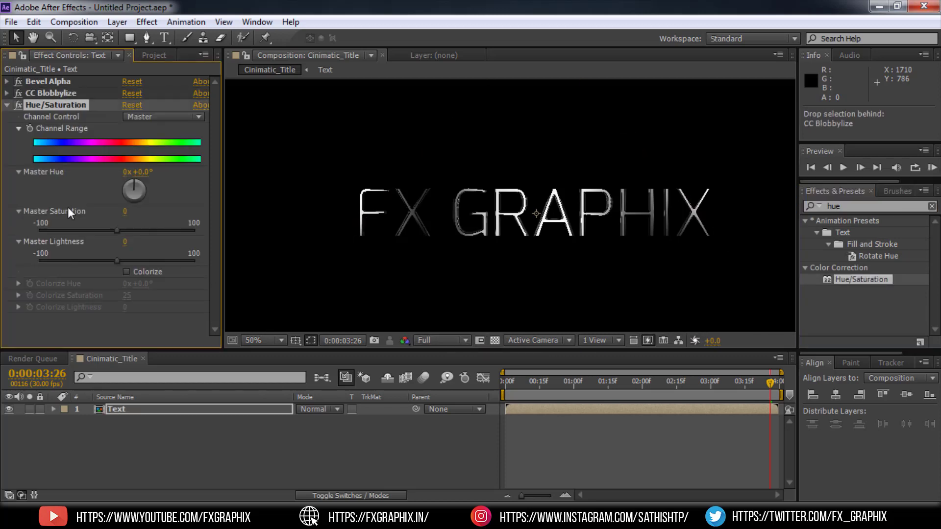
{"action": "left_click", "coordinate": [127, 271]}
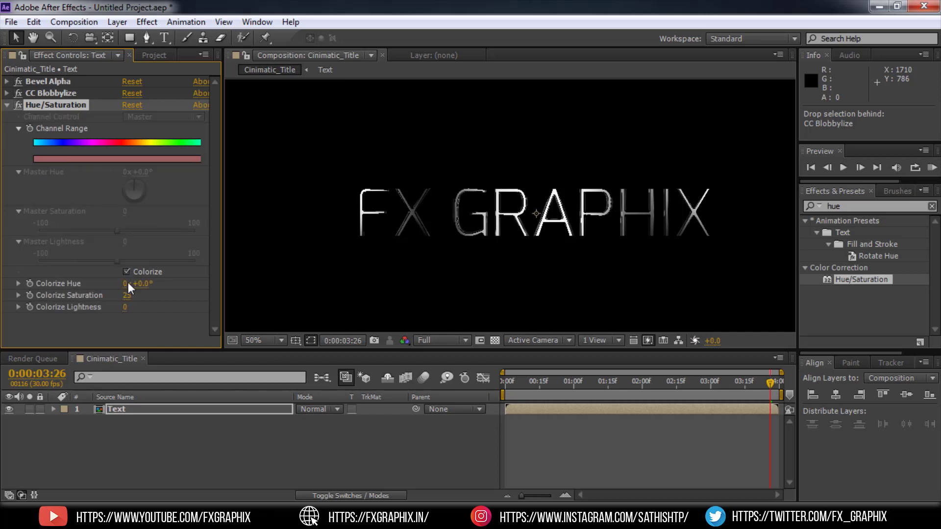
Step: Set Colorize Saturation to 100 and Colorize Hue to 225°, then collapse the effect
{"action": "left_click_drag", "start_coordinate": [128, 300], "coordinate": [243, 300]}
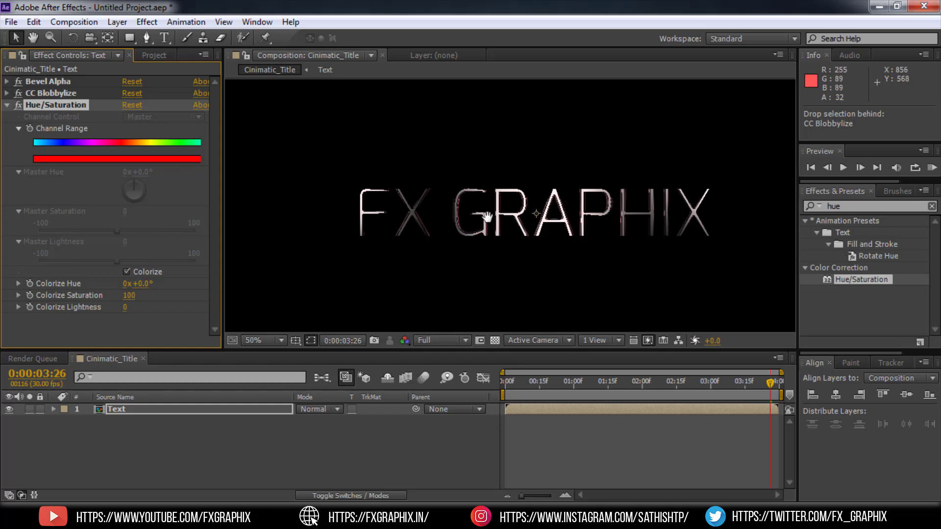
{"action": "scroll", "coordinate": [485, 215], "scroll_direction": "up", "scroll_amount": 4}
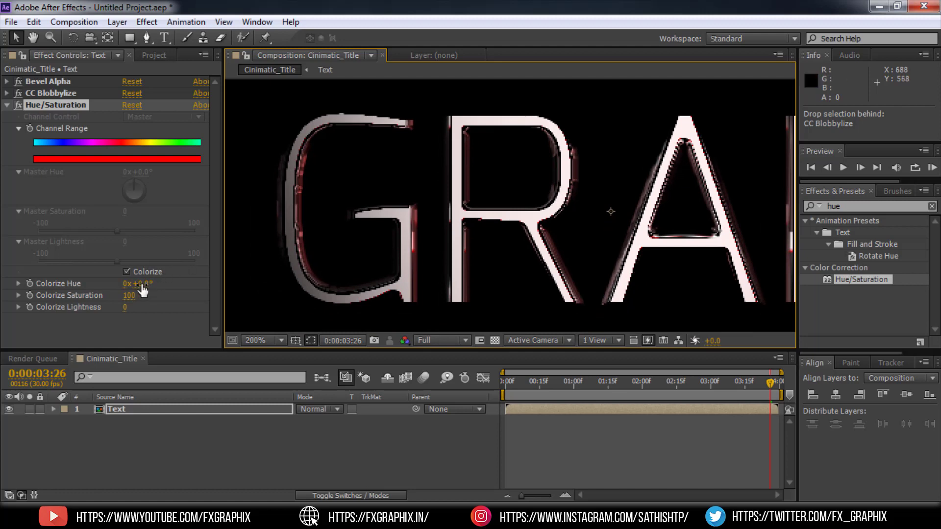
{"action": "left_click_drag", "start_coordinate": [143, 286], "coordinate": [291, 283]}
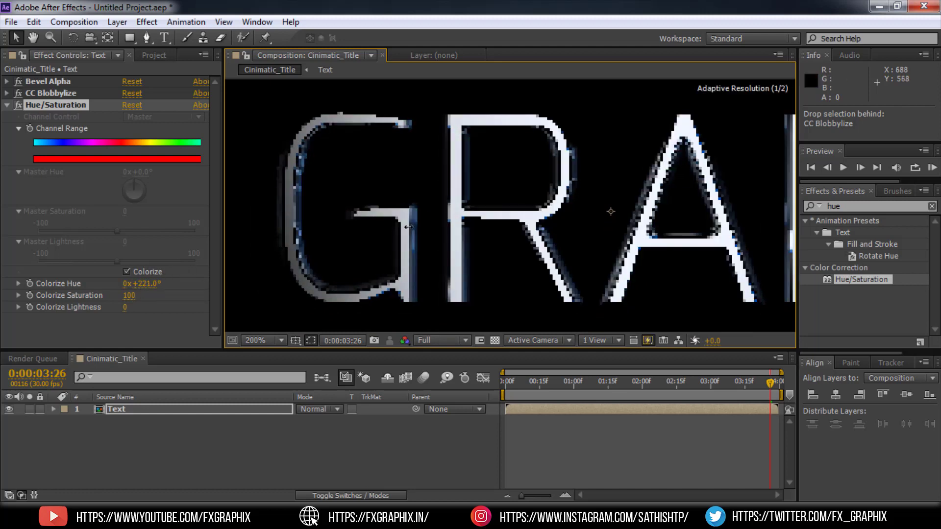
{"action": "left_click_drag", "start_coordinate": [139, 288], "coordinate": [143, 289]}
{"action": "left_click_drag", "start_coordinate": [140, 284], "coordinate": [144, 284]}
{"action": "left_click", "coordinate": [292, 292]}
{"action": "scroll", "coordinate": [500, 250], "scroll_direction": "down", "scroll_amount": 4}
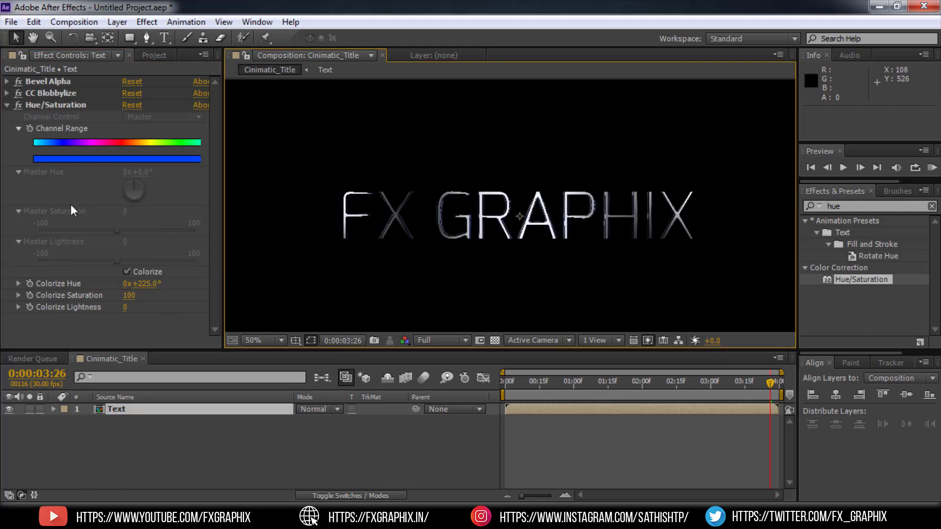
{"action": "left_click", "coordinate": [7, 105]}
Step: Apply Glow to the Text layer with Glow Radius lowered to 0, then collapse it
{"action": "key", "text": "ctrl+f"}
{"action": "type", "text": "g"}
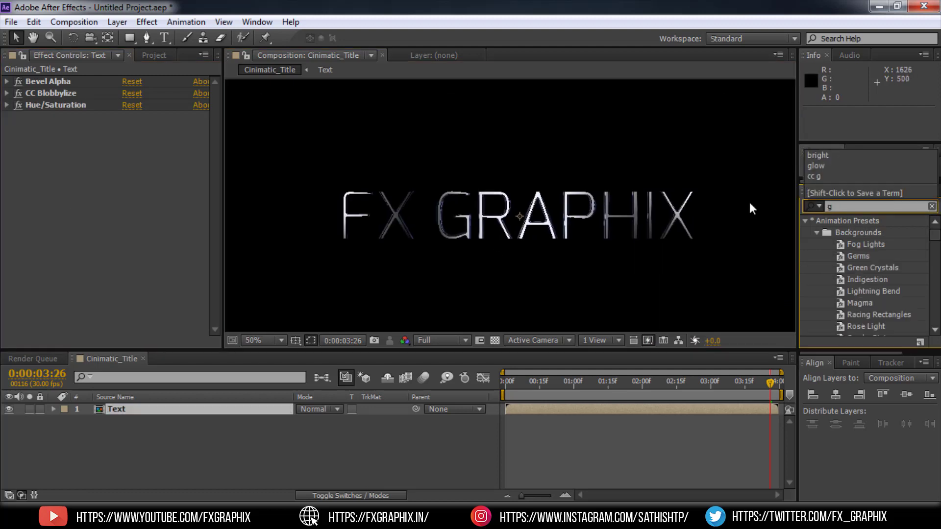
{"action": "type", "text": "low"}
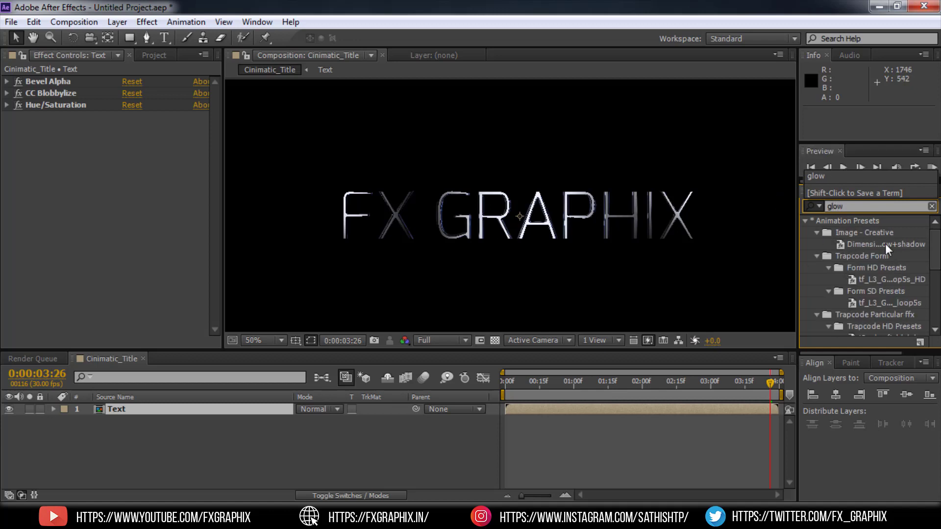
{"action": "scroll", "coordinate": [885, 250], "scroll_direction": "down", "scroll_amount": 5}
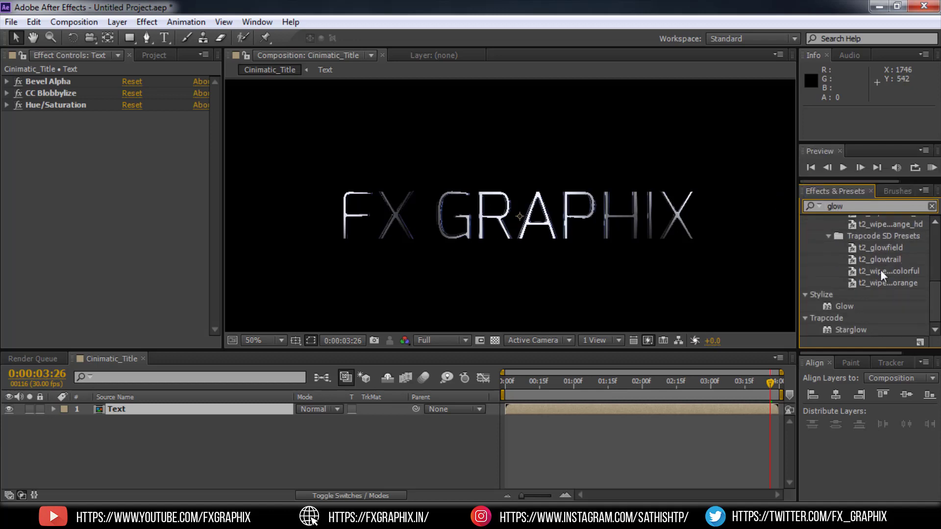
{"action": "left_click_drag", "start_coordinate": [839, 310], "coordinate": [37, 194]}
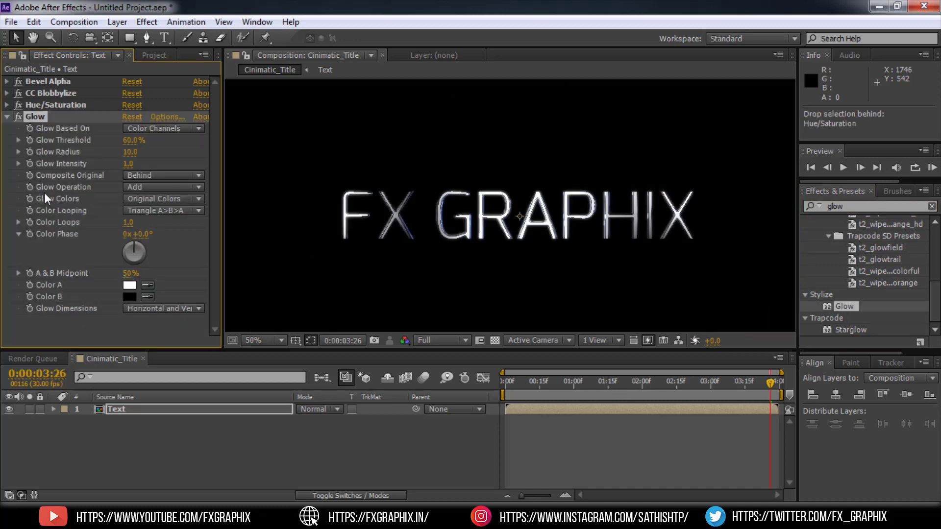
{"action": "left_click_drag", "start_coordinate": [130, 155], "coordinate": [113, 156]}
{"action": "scroll", "coordinate": [490, 206], "scroll_direction": "up", "scroll_amount": 2}
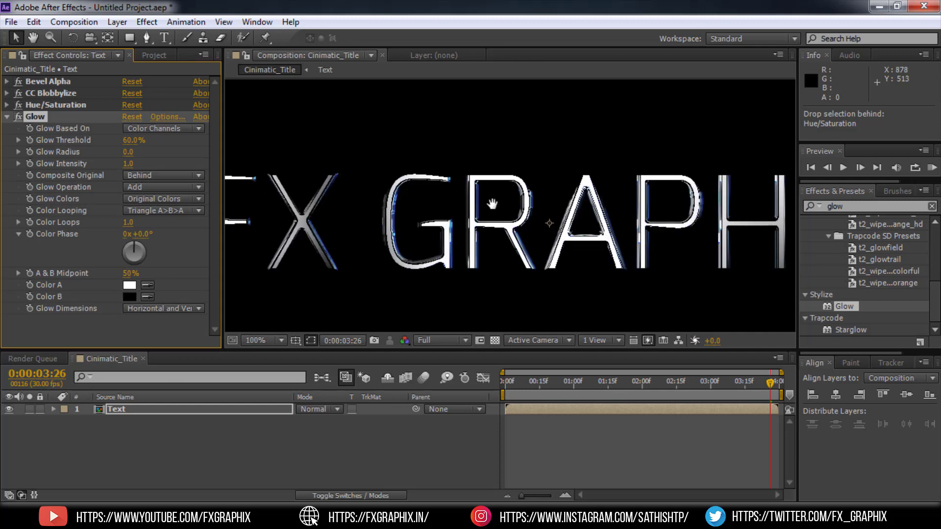
{"action": "scroll", "coordinate": [474, 211], "scroll_direction": "down", "scroll_amount": 4}
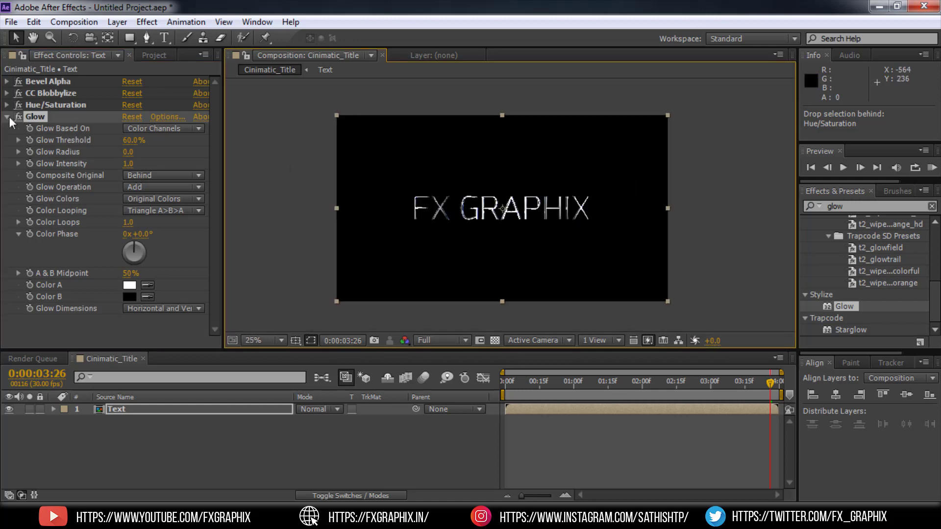
{"action": "left_click", "coordinate": [7, 117]}
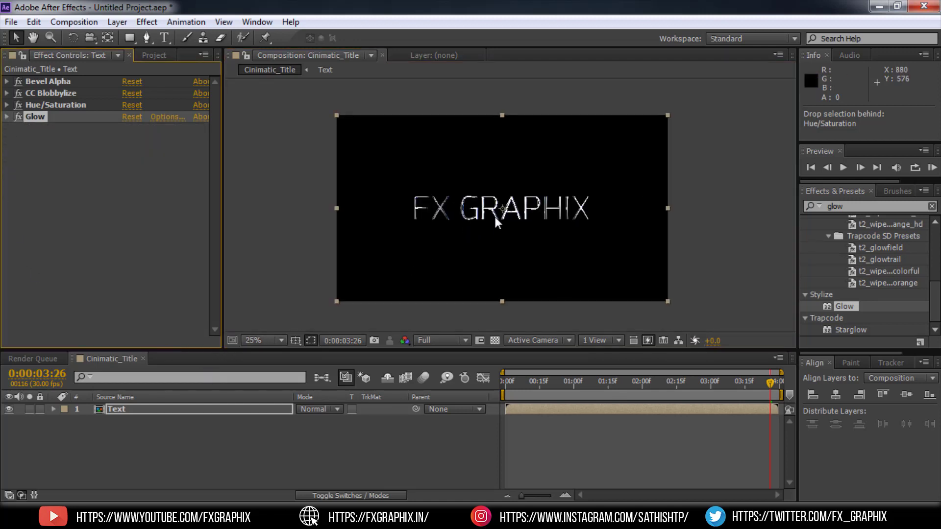
Step: Open the Text precomp and select the FX GRAPHIX text layer
{"action": "scroll", "coordinate": [498, 216], "scroll_direction": "up", "scroll_amount": 2}
{"action": "scroll", "coordinate": [499, 215], "scroll_direction": "down", "scroll_amount": 1}
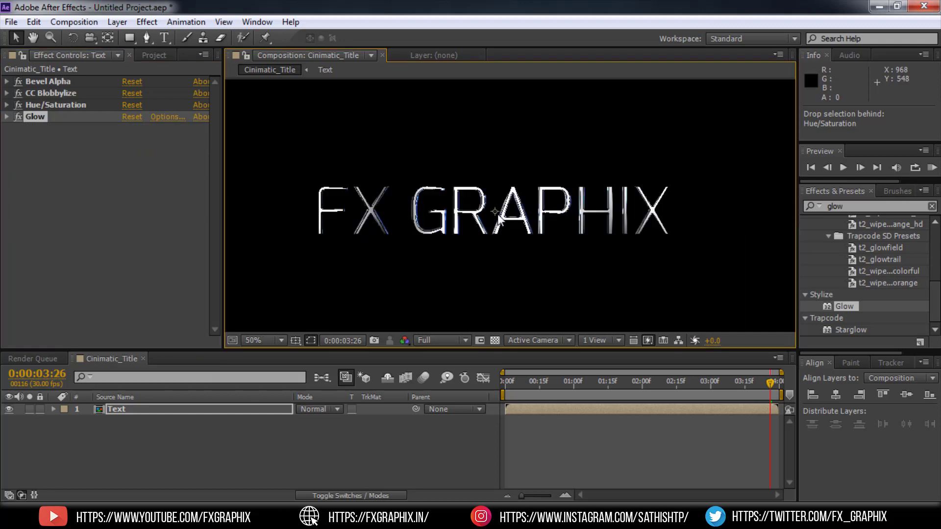
{"action": "left_click", "coordinate": [100, 408]}
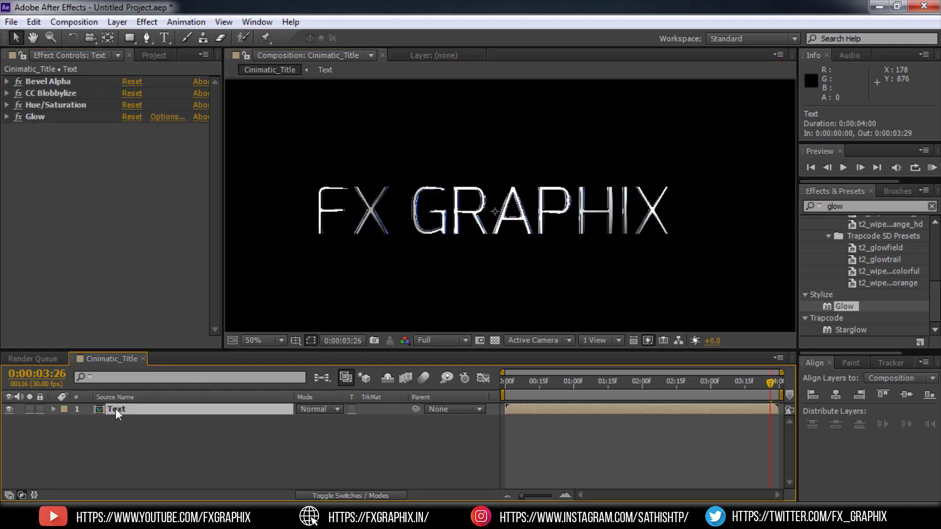
{"action": "double_click", "coordinate": [117, 408]}
{"action": "left_click", "coordinate": [142, 421]}
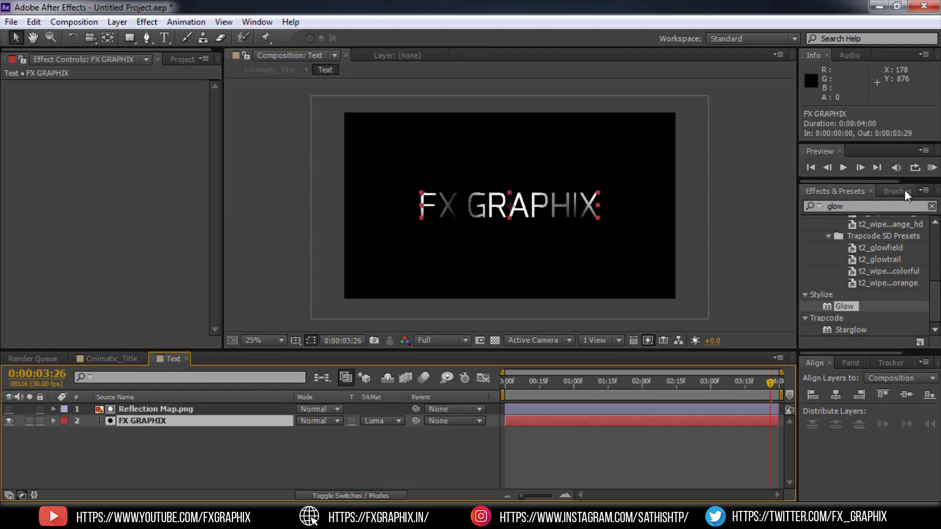
Step: Show the Character panel, return to Cinimatic_Title, and display the Project panel
{"action": "left_click", "coordinate": [248, 25]}
{"action": "left_click", "coordinate": [319, 179]}
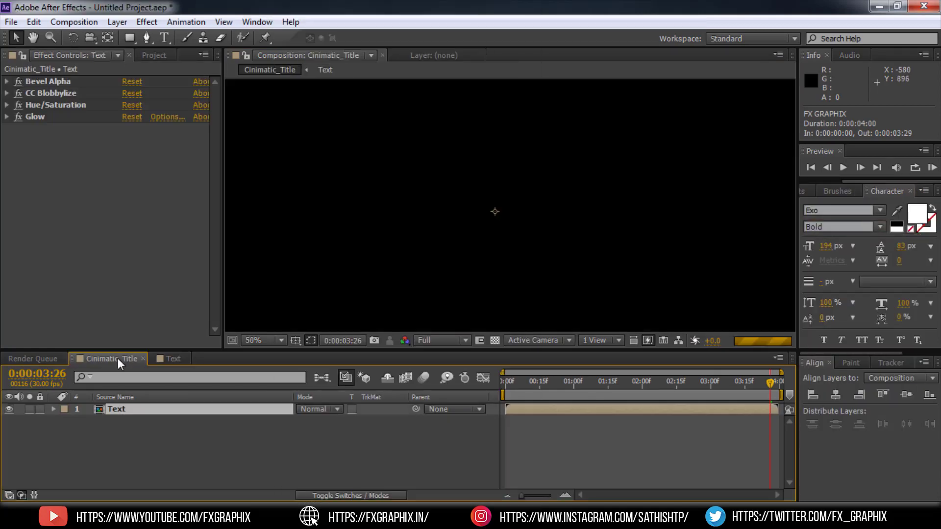
{"action": "left_click", "coordinate": [270, 69]}
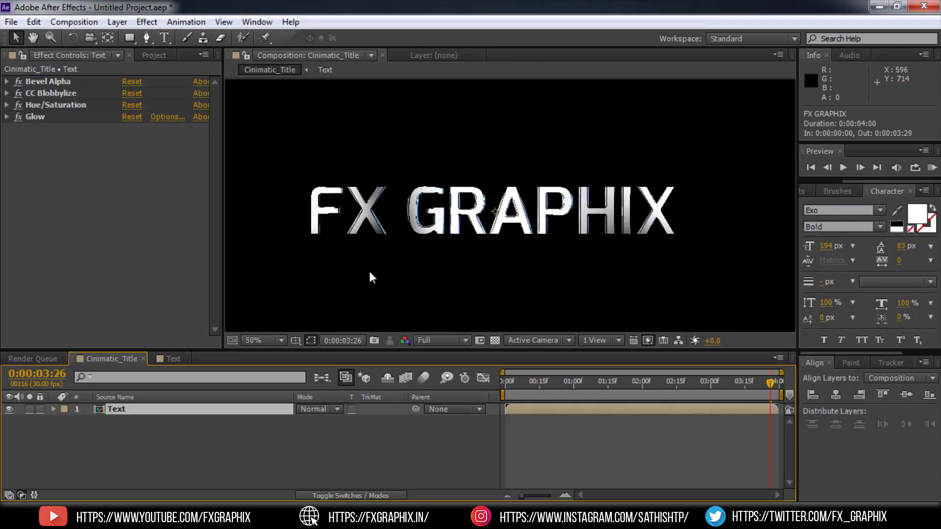
{"action": "left_click", "coordinate": [153, 56]}
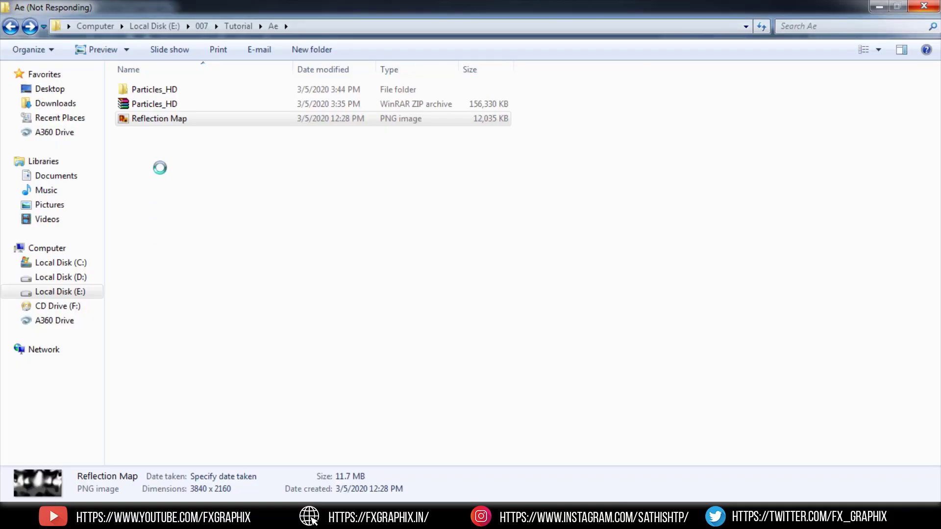
Step: Open the Particles_HD folder of 15 clips, then switch to the Video Copilot page in Firefox
{"action": "double_click", "coordinate": [156, 90]}
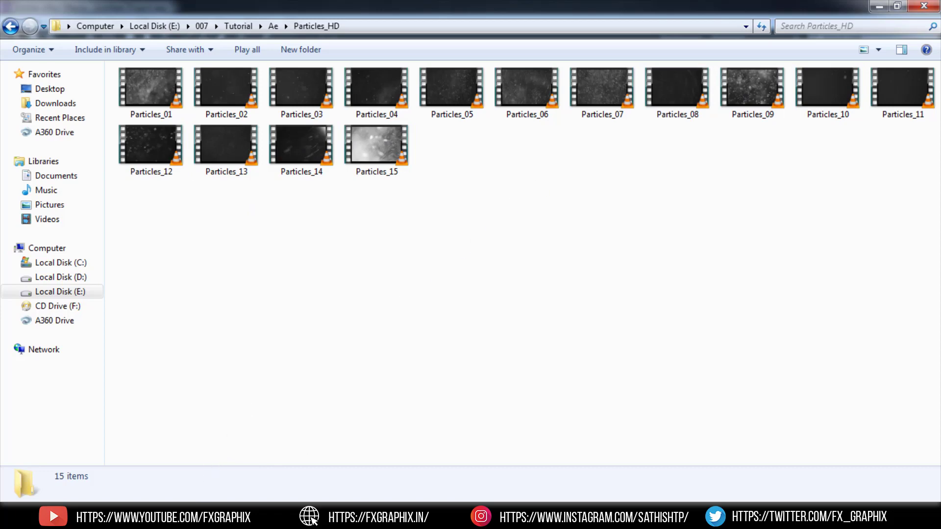
{"action": "mouse_move", "coordinate": [189, 516]}
{"action": "left_click", "coordinate": [189, 446]}
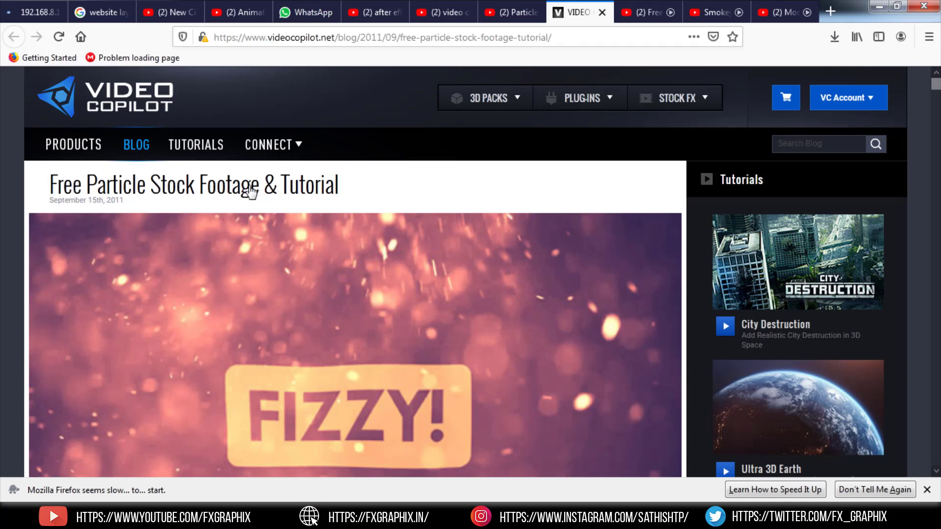
Step: Scroll through the Video Copilot free particle stock footage post and back to the top
{"action": "scroll", "coordinate": [461, 293], "scroll_direction": "down", "scroll_amount": 3}
{"action": "scroll", "coordinate": [460, 293], "scroll_direction": "down", "scroll_amount": 10}
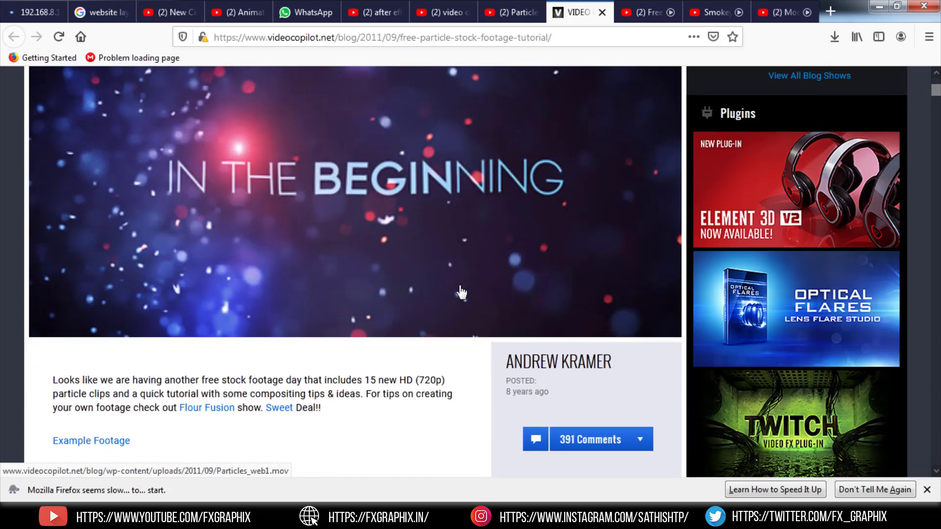
{"action": "scroll", "coordinate": [461, 293], "scroll_direction": "down", "scroll_amount": 4}
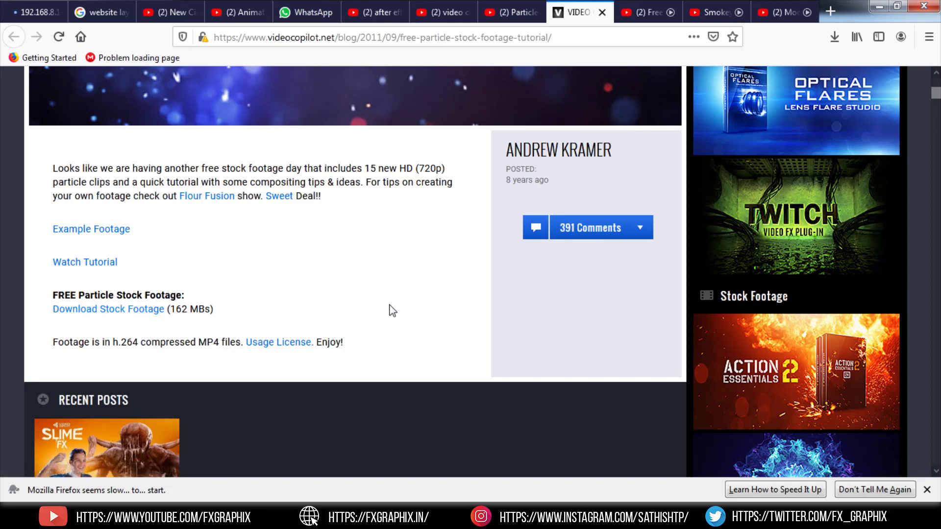
{"action": "scroll", "coordinate": [391, 309], "scroll_direction": "up", "scroll_amount": 5}
{"action": "scroll", "coordinate": [391, 309], "scroll_direction": "up", "scroll_amount": 10}
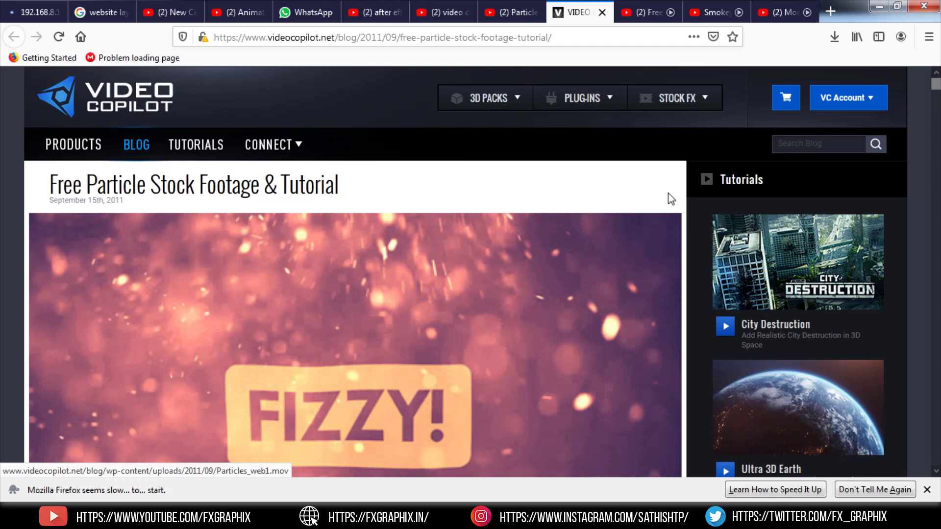
Step: Minimize Firefox and drag Particles_09 from Particles_HD into the After Effects Project panel
{"action": "left_click", "coordinate": [880, 6]}
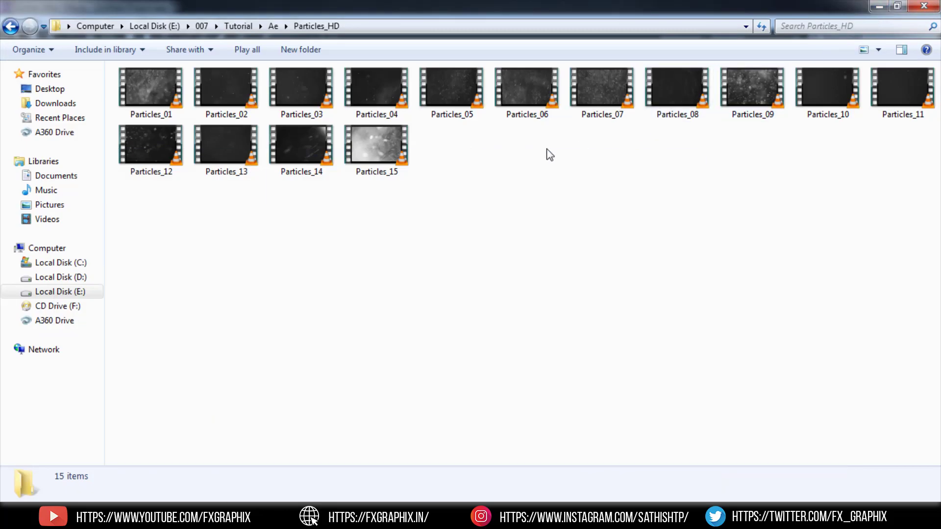
{"action": "left_click", "coordinate": [753, 95]}
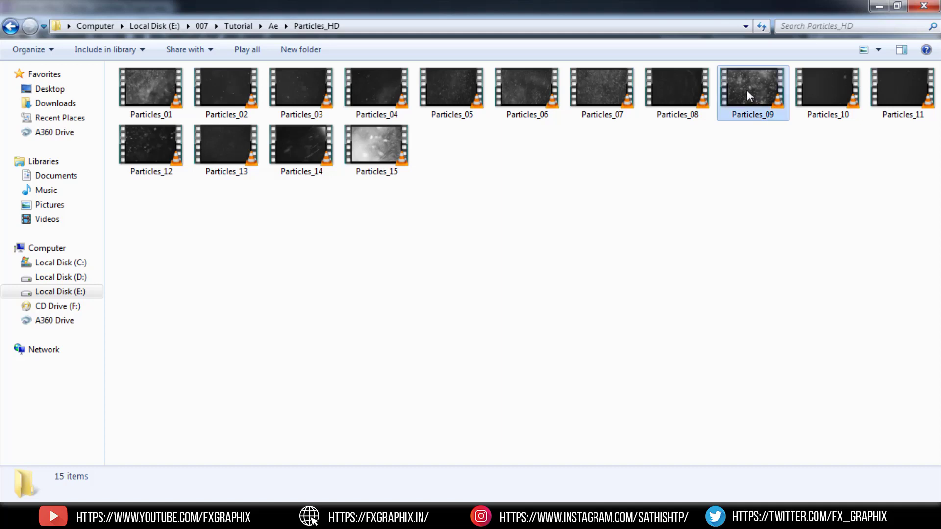
{"action": "left_click", "coordinate": [747, 91]}
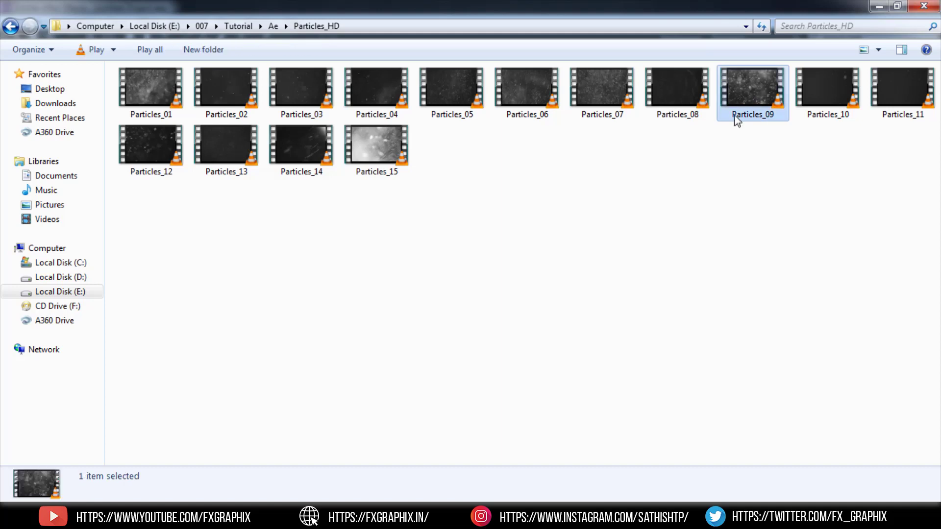
{"action": "left_click_drag", "start_coordinate": [463, 345], "coordinate": [401, 517]}
{"action": "left_click_drag", "start_coordinate": [313, 520], "coordinate": [188, 300]}
Step: Place Particles_09.mp4 in the Cinimatic_Title timeline beneath the Text layer
{"action": "left_click", "coordinate": [411, 223]}
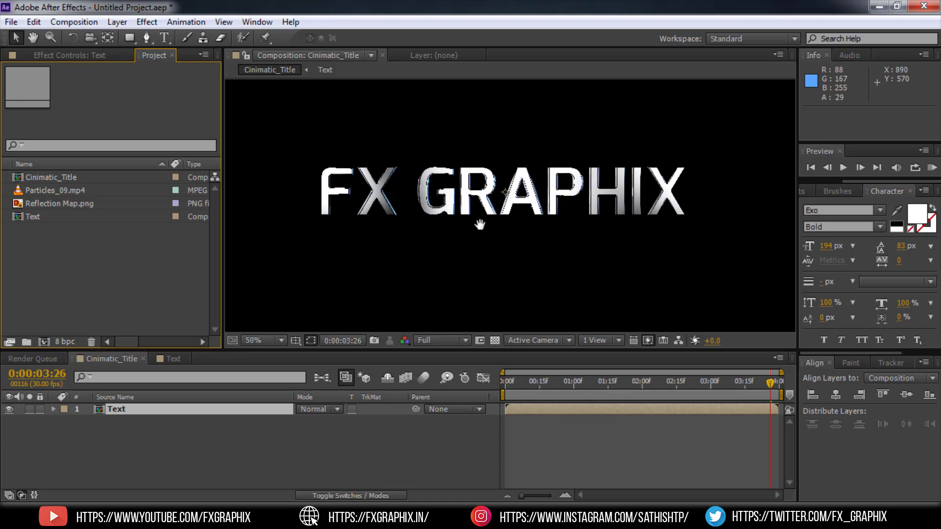
{"action": "left_click", "coordinate": [482, 210]}
{"action": "scroll", "coordinate": [482, 210], "scroll_direction": "down", "scroll_amount": 2}
{"action": "left_click", "coordinate": [33, 190]}
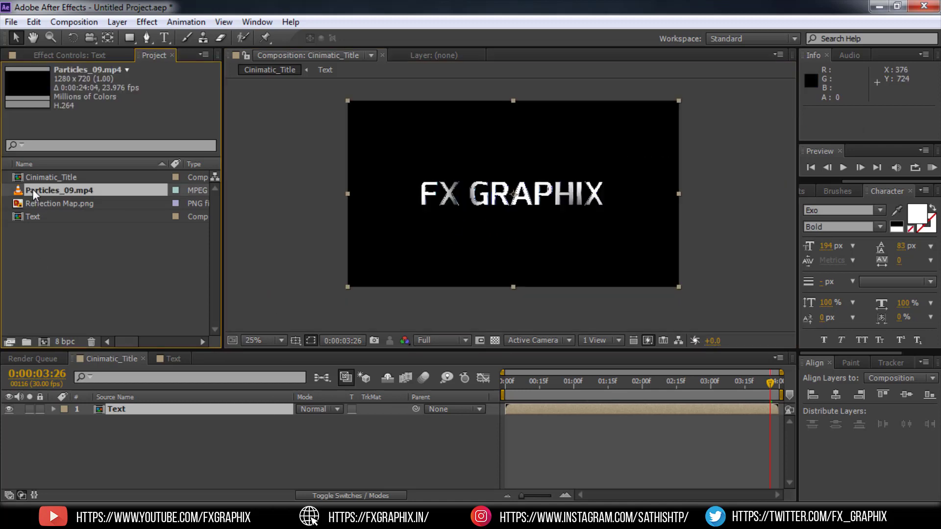
{"action": "left_click_drag", "start_coordinate": [106, 375], "coordinate": [95, 433]}
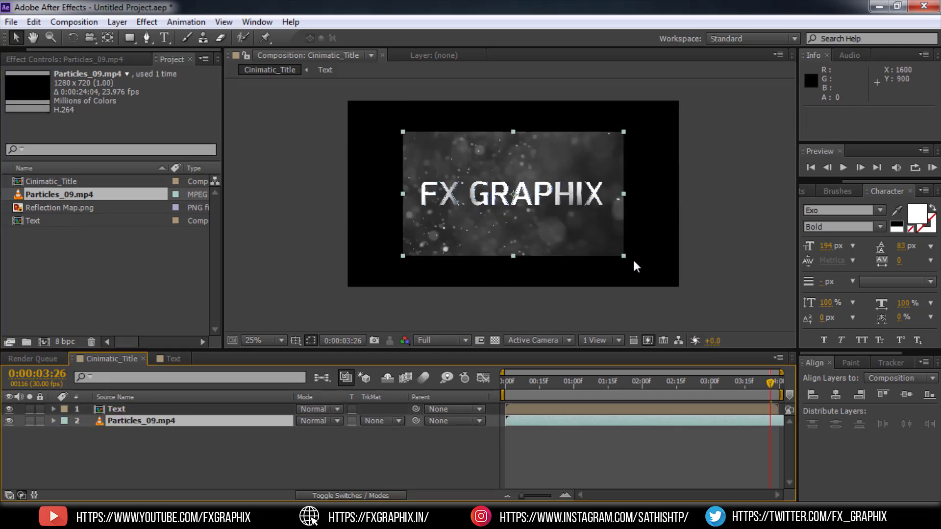
Step: Scale the particle layer to about 151% to fill the frame and set preview resolution to Quarter
{"action": "left_click_drag", "start_coordinate": [640, 266], "coordinate": [679, 288]}
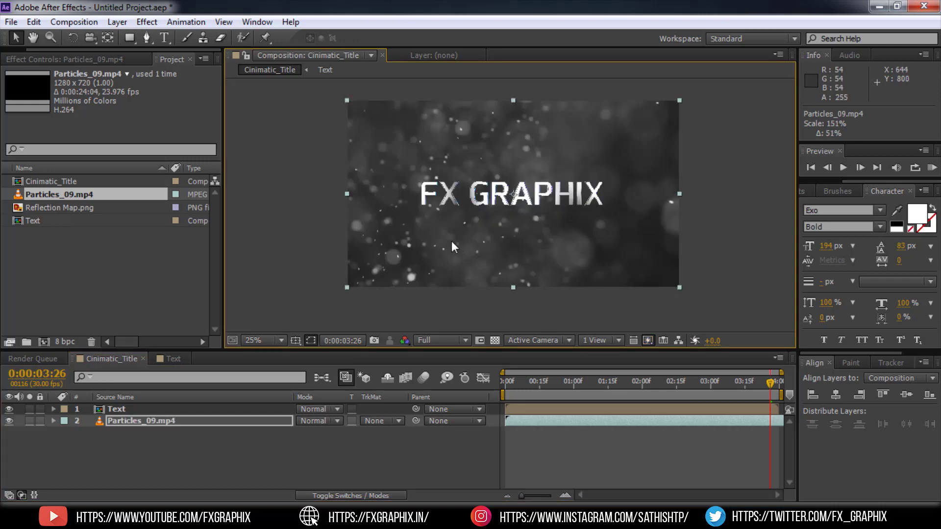
{"action": "left_click", "coordinate": [462, 340]}
{"action": "left_click", "coordinate": [449, 422]}
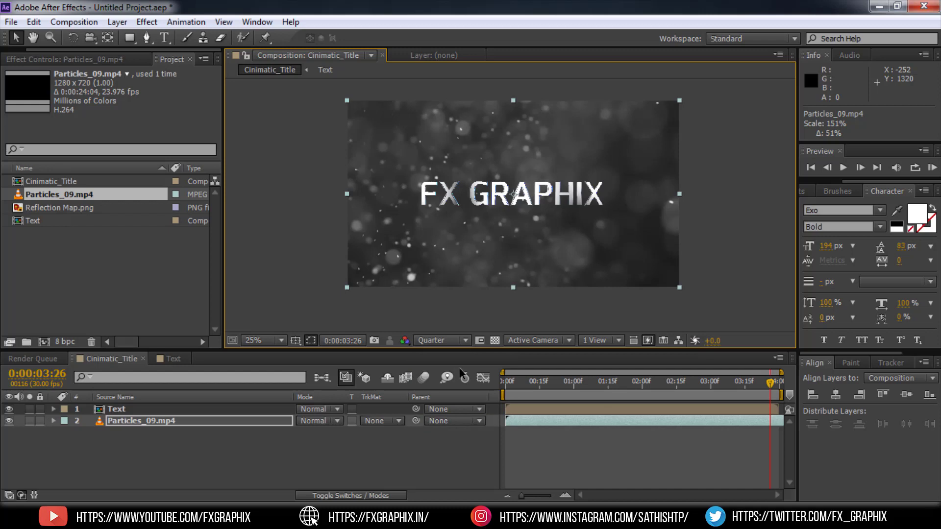
Step: Apply Curves to the Particles_09.mp4 layer and drag the black point right to darken it
{"action": "key", "text": "F3"}
{"action": "left_click", "coordinate": [806, 191]}
{"action": "type", "text": "c"}
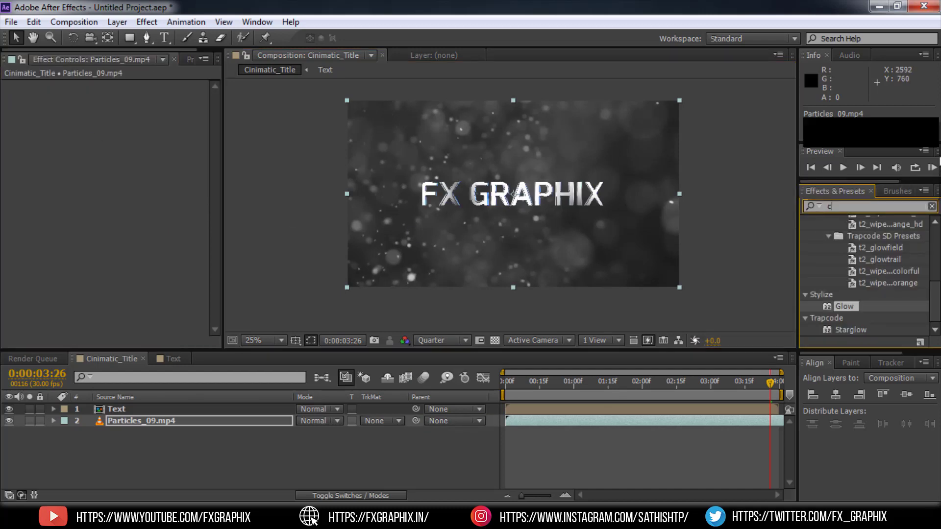
{"action": "type", "text": "ur"}
{"action": "left_click_drag", "start_coordinate": [847, 306], "coordinate": [143, 191]}
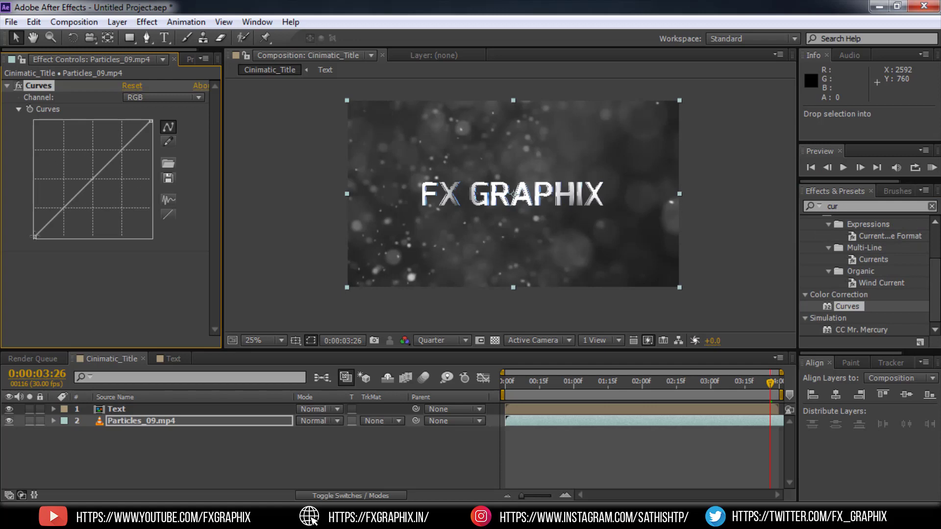
{"action": "left_click_drag", "start_coordinate": [34, 237], "coordinate": [54, 239]}
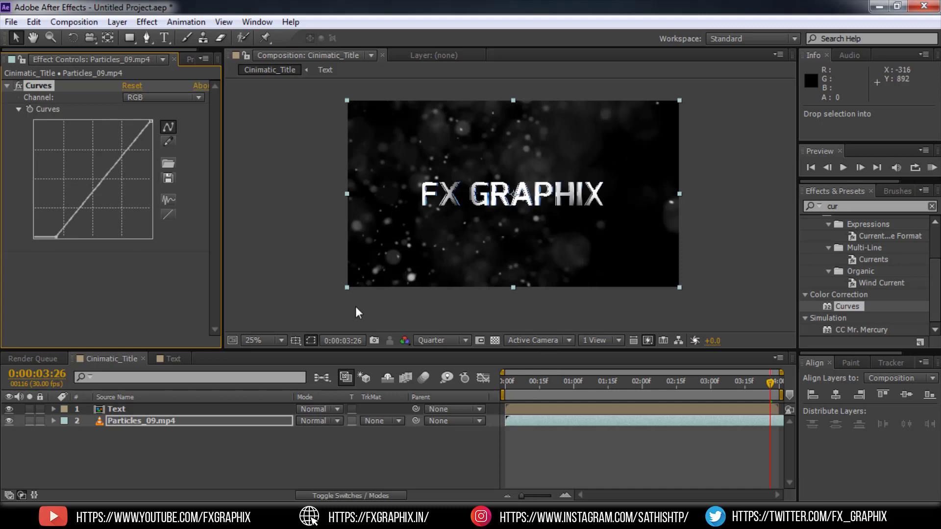
Step: Return to the first frame and reselect the Particles_09.mp4 layer
{"action": "left_click", "coordinate": [505, 386]}
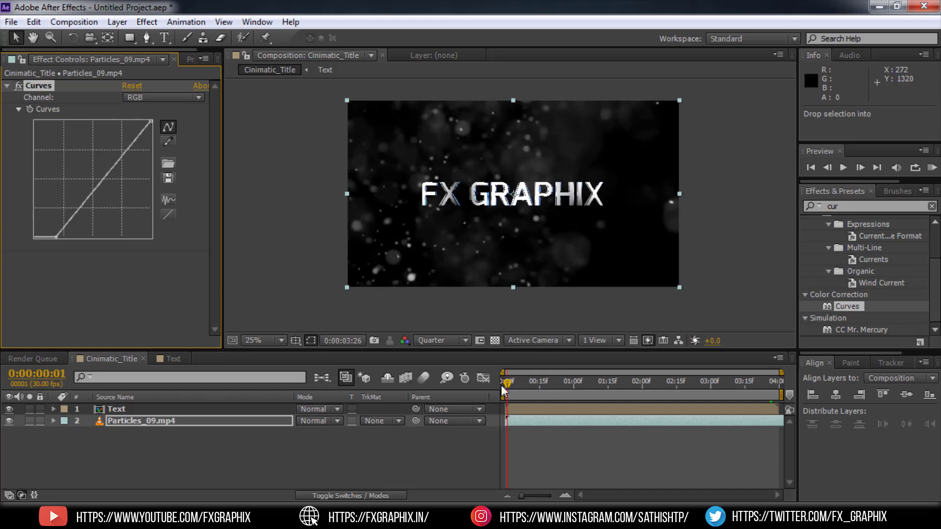
{"action": "left_click", "coordinate": [503, 386]}
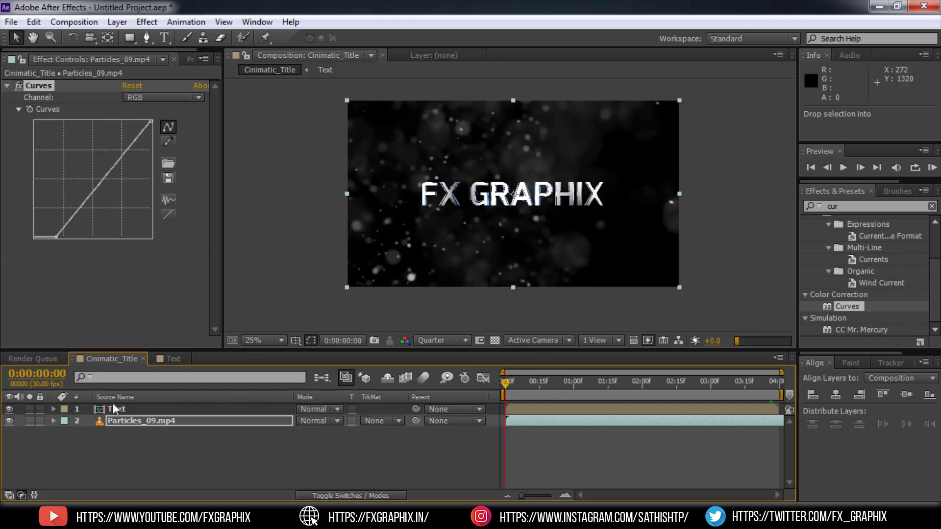
{"action": "left_click", "coordinate": [132, 421]}
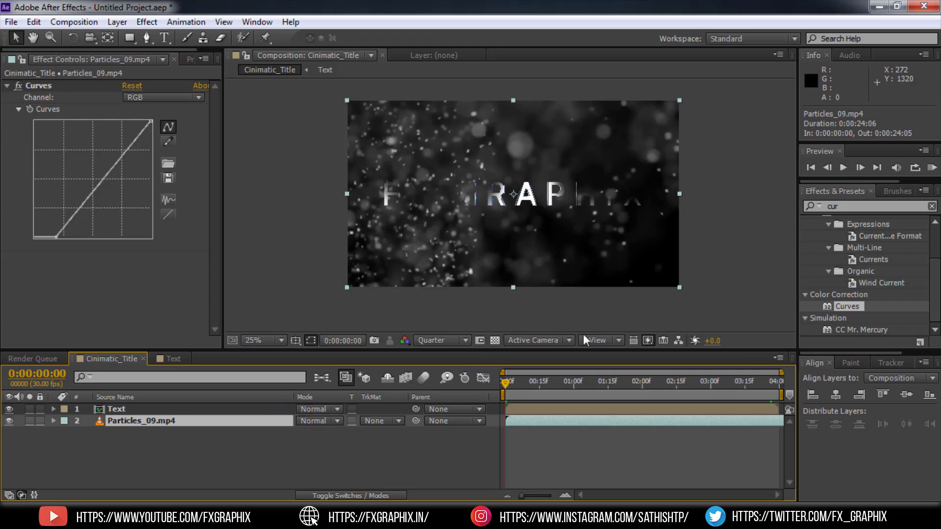
{"action": "left_click", "coordinate": [856, 207]}
{"action": "left_click_drag", "start_coordinate": [855, 207], "coordinate": [828, 206]}
Step: Add Hue/Saturation below Curves on the particle layer, enable Colorize, and set saturation to 100
{"action": "type", "text": "hue"}
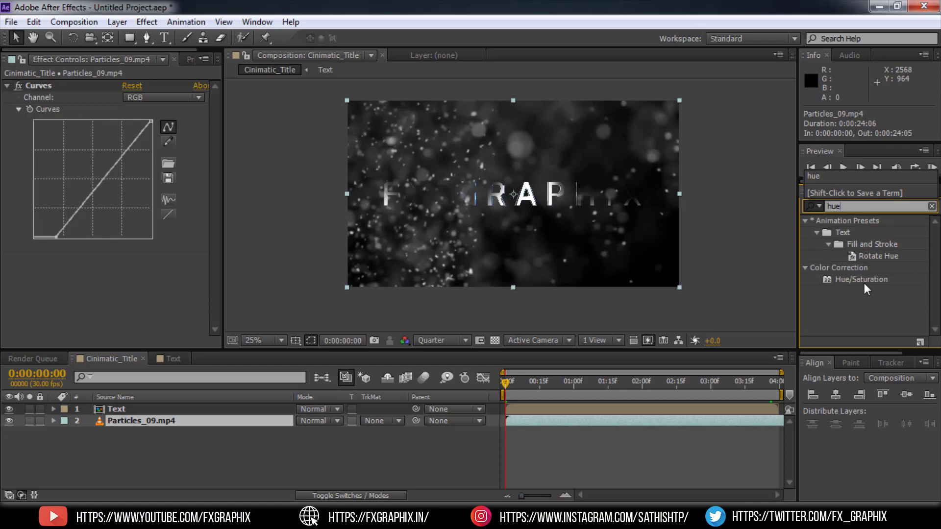
{"action": "left_click_drag", "start_coordinate": [863, 281], "coordinate": [69, 287]}
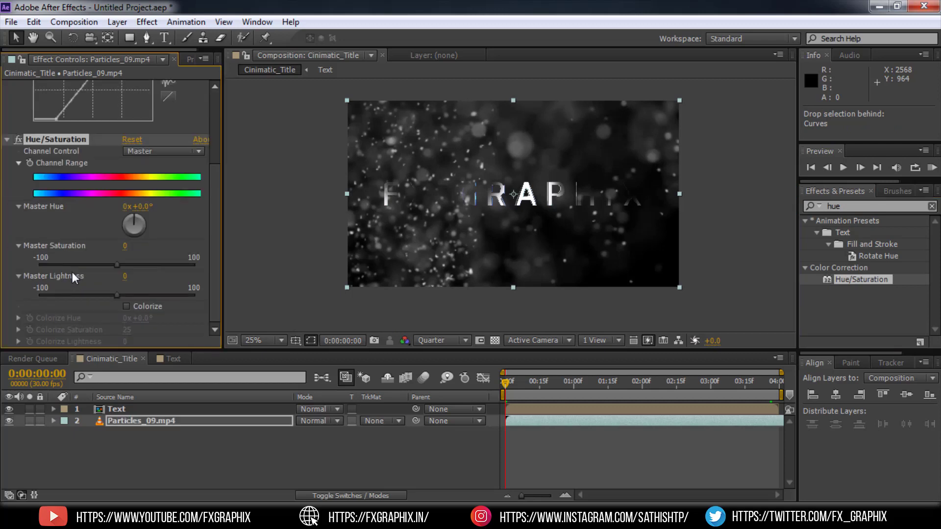
{"action": "left_click", "coordinate": [126, 307]}
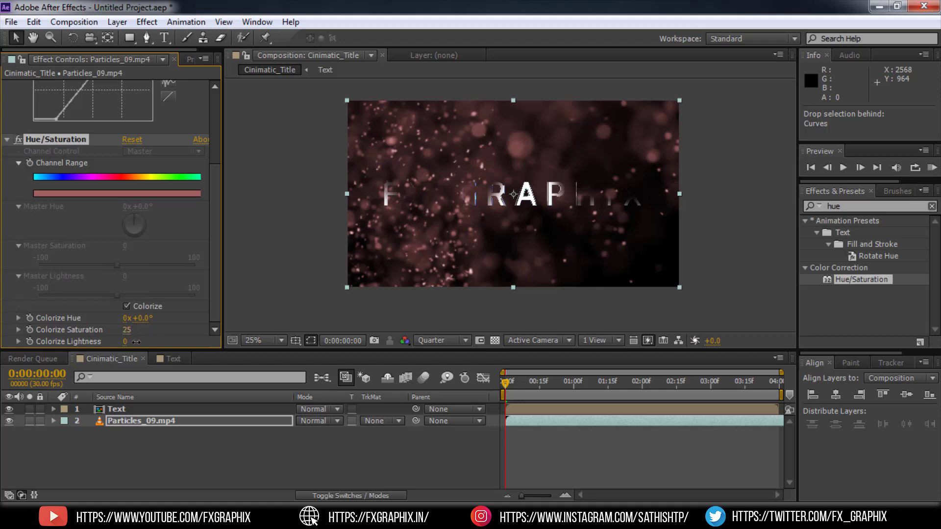
{"action": "left_click", "coordinate": [127, 330]}
{"action": "type", "text": "100"}
{"action": "key", "text": "Return"}
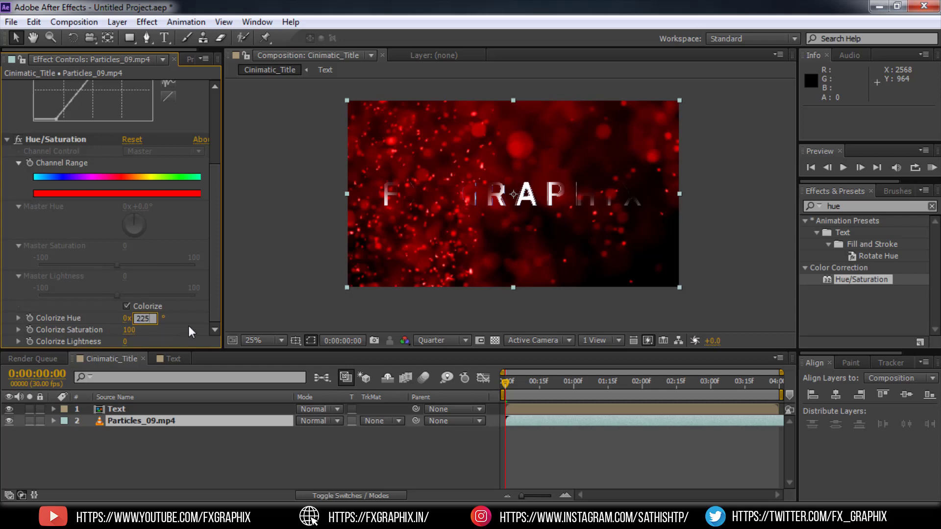
Step: Set Colorize Hue to 225°, then adjust it to 215°
{"action": "type", "text": "225"}
{"action": "key", "text": "Return"}
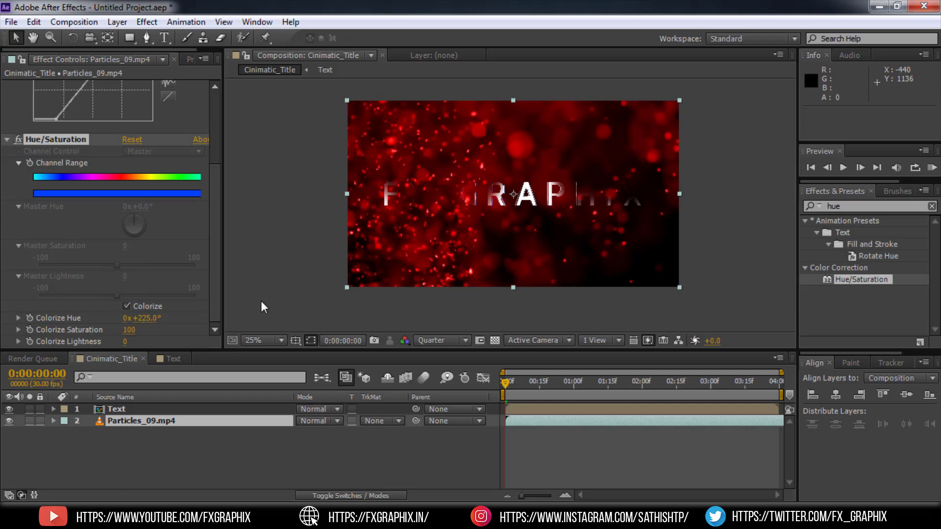
{"action": "left_click", "coordinate": [260, 301]}
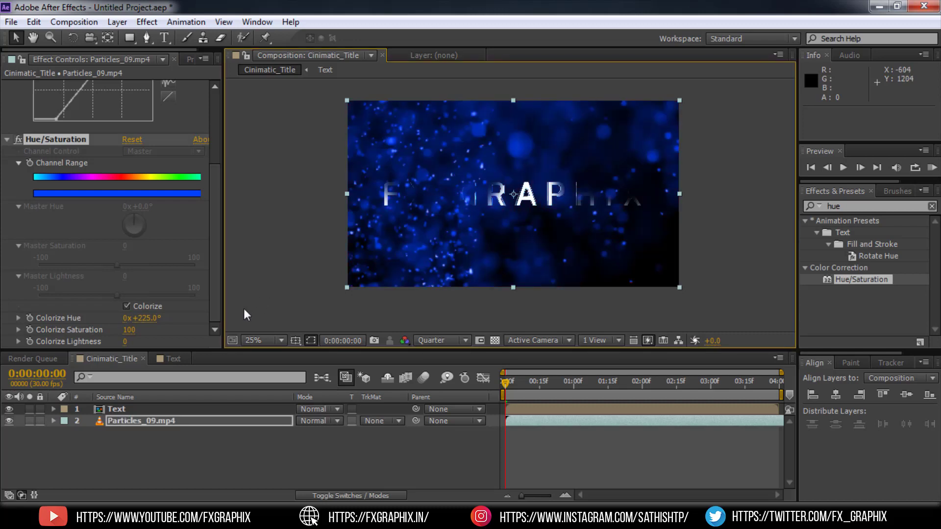
{"action": "left_click", "coordinate": [142, 318]}
{"action": "double_click", "coordinate": [144, 319]}
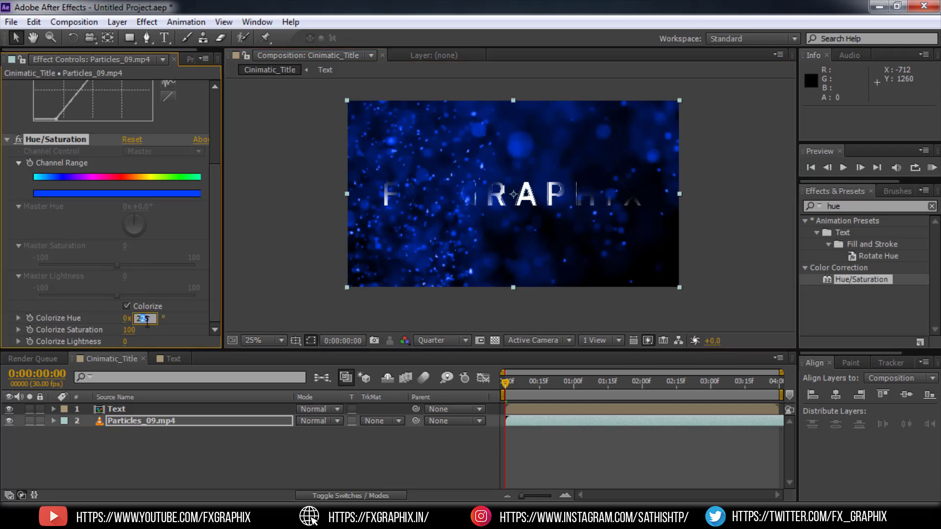
{"action": "type", "text": "1"}
{"action": "left_click", "coordinate": [236, 308]}
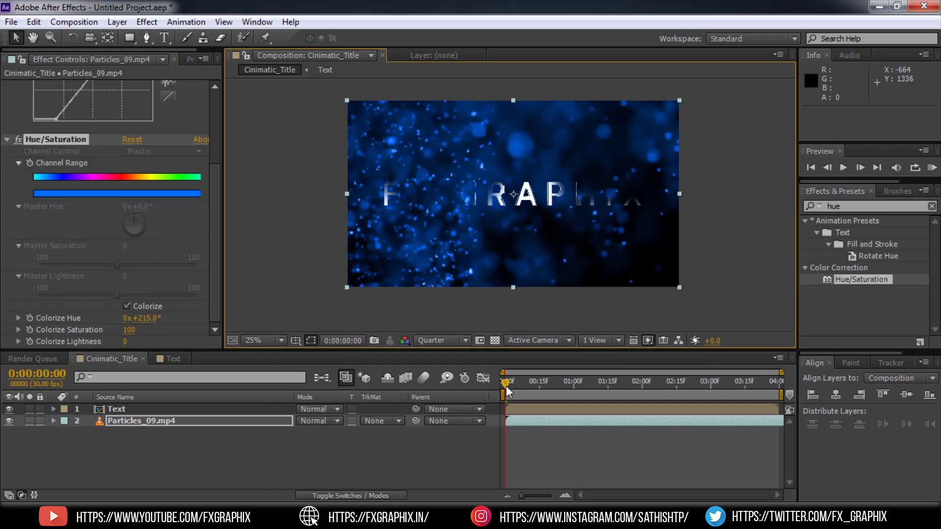
Step: Set Curves keyframes on the particle footage at 1:00 and 3:00
{"action": "left_click", "coordinate": [574, 381]}
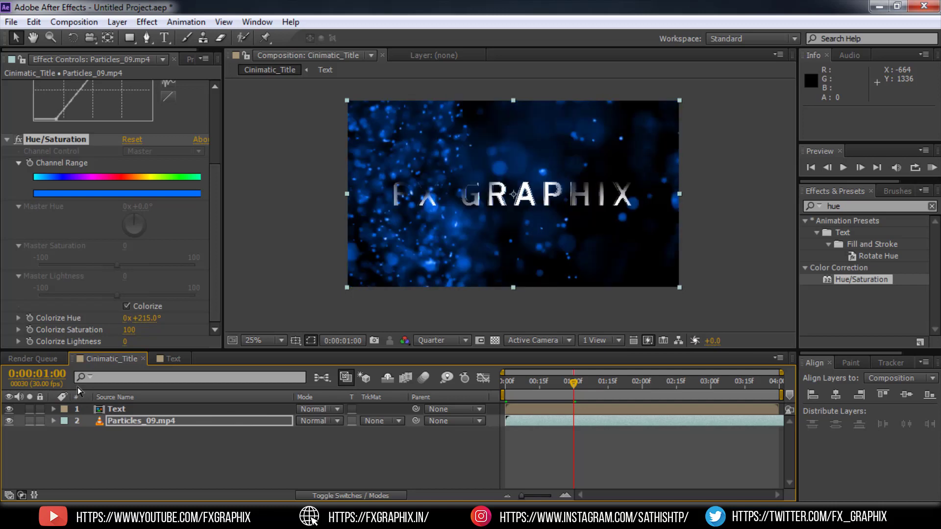
{"action": "left_click", "coordinate": [7, 140]}
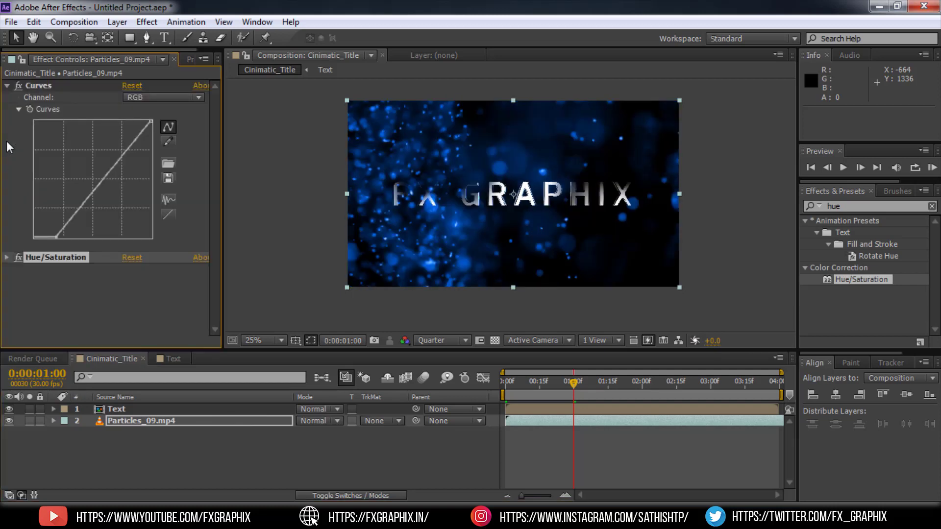
{"action": "left_click", "coordinate": [29, 110]}
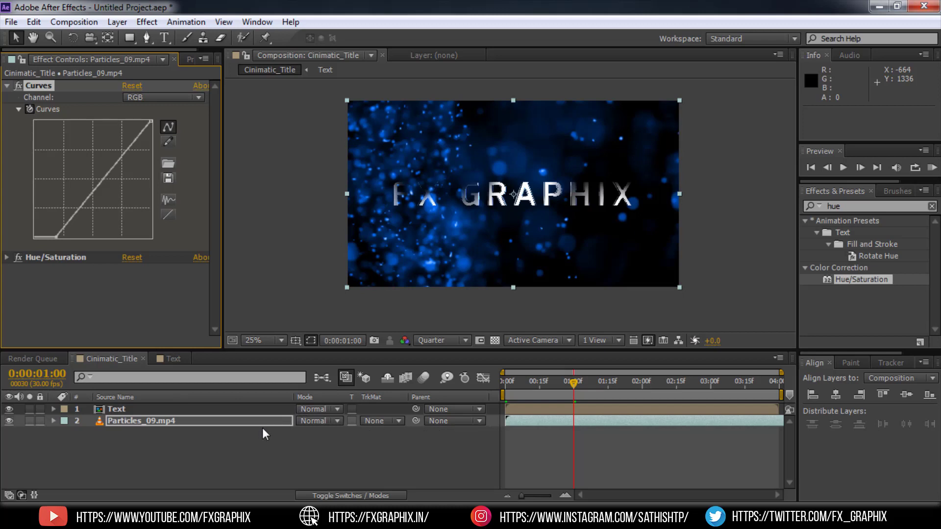
{"action": "key", "text": "u"}
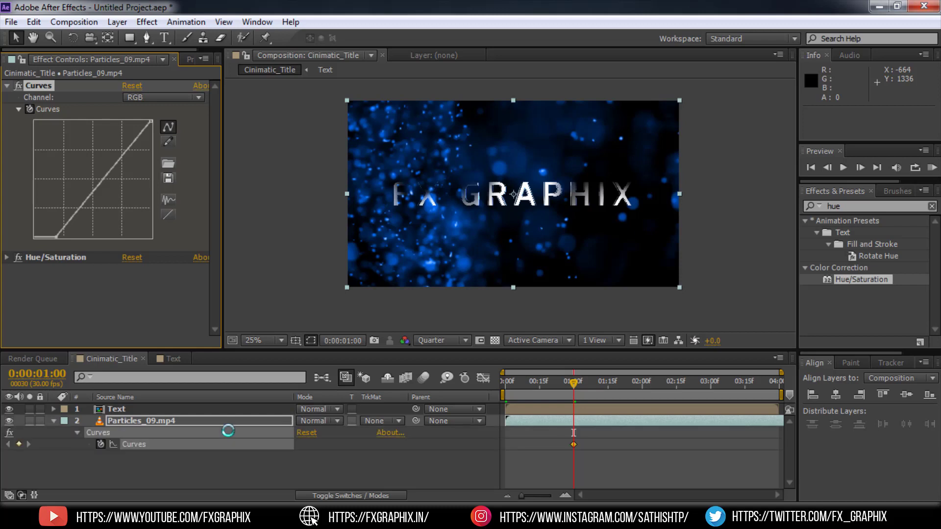
{"action": "left_click", "coordinate": [710, 387]}
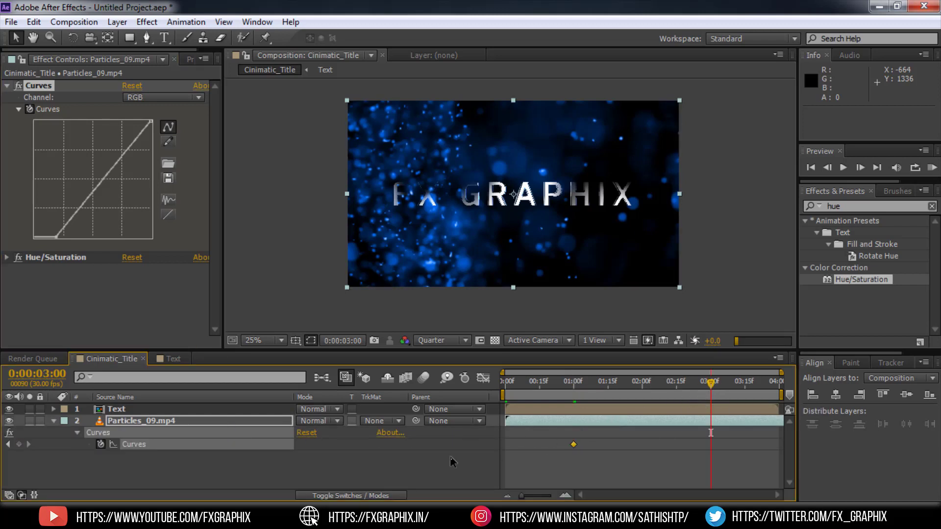
{"action": "left_click", "coordinate": [18, 444]}
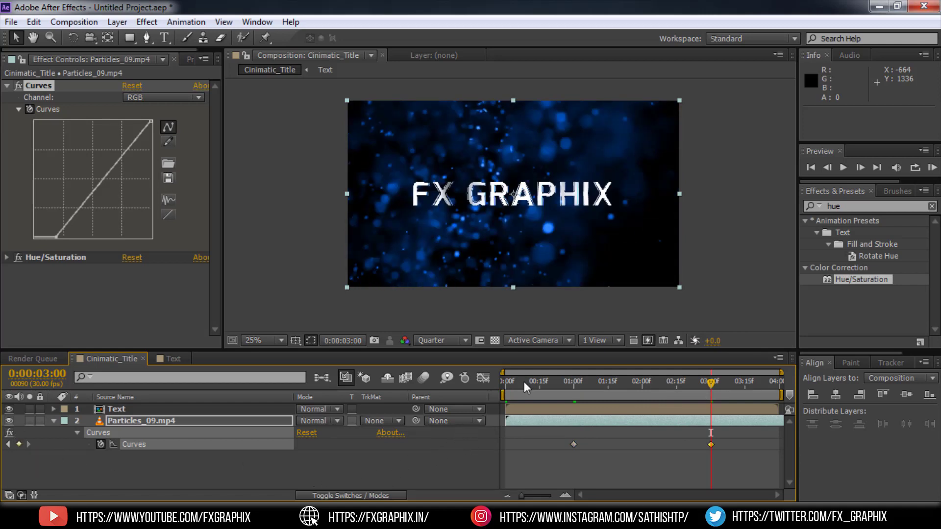
Step: Drag the Curves black point right at frame 0 and at 3:29 to darken the footage
{"action": "left_click", "coordinate": [509, 384]}
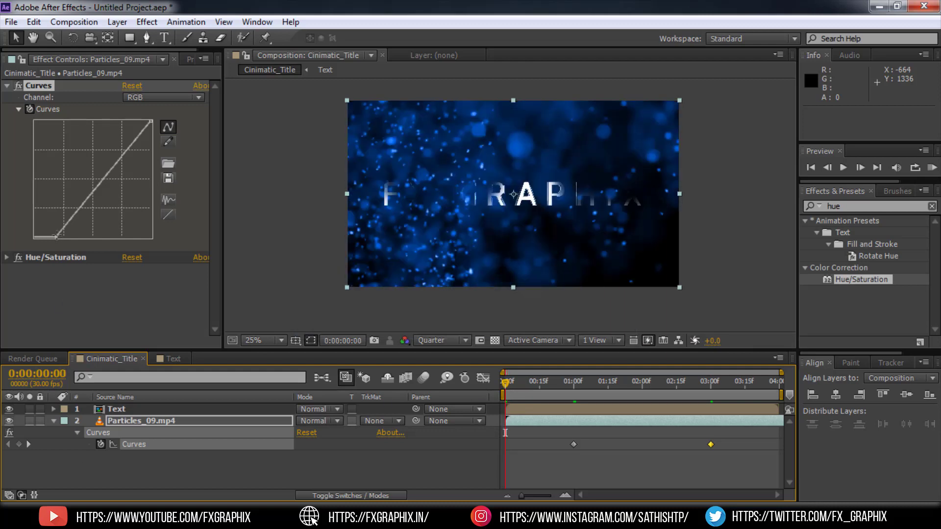
{"action": "left_click_drag", "start_coordinate": [56, 236], "coordinate": [152, 247]}
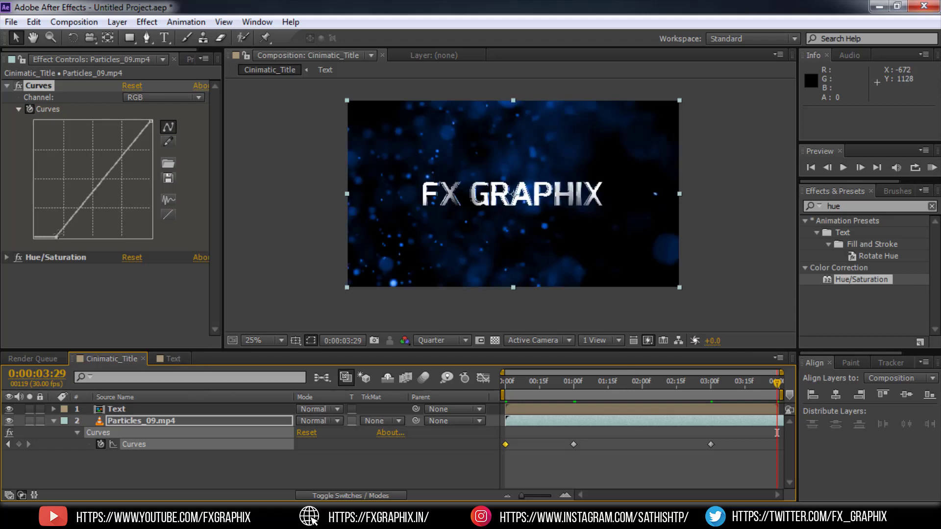
{"action": "left_click_drag", "start_coordinate": [56, 237], "coordinate": [125, 258]}
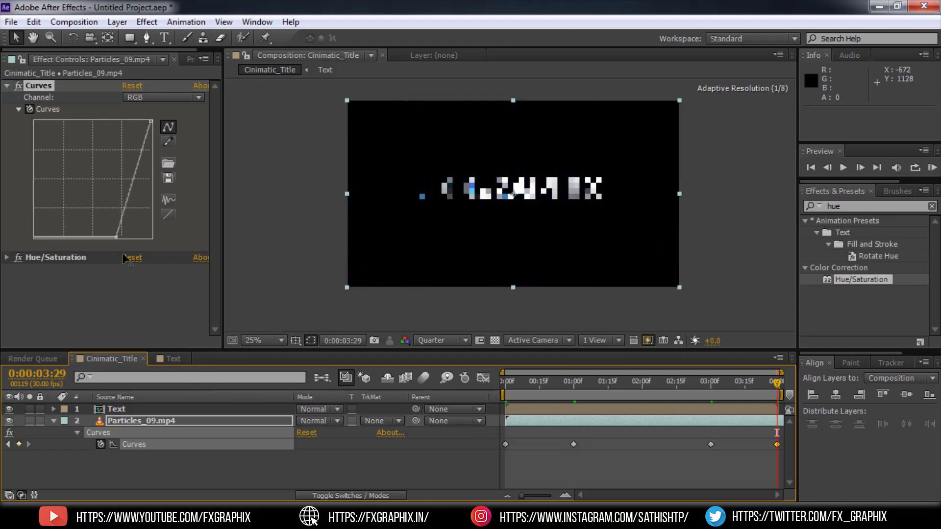
Step: Open the Text precomp and show the FX GRAPHIX layer's Opacity property
{"action": "left_click", "coordinate": [54, 420]}
{"action": "left_click", "coordinate": [125, 409]}
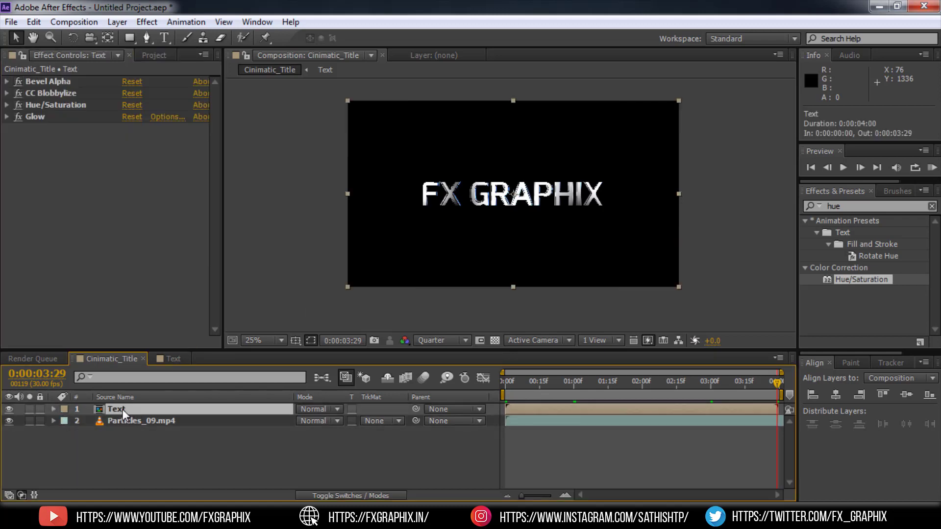
{"action": "double_click", "coordinate": [122, 409]}
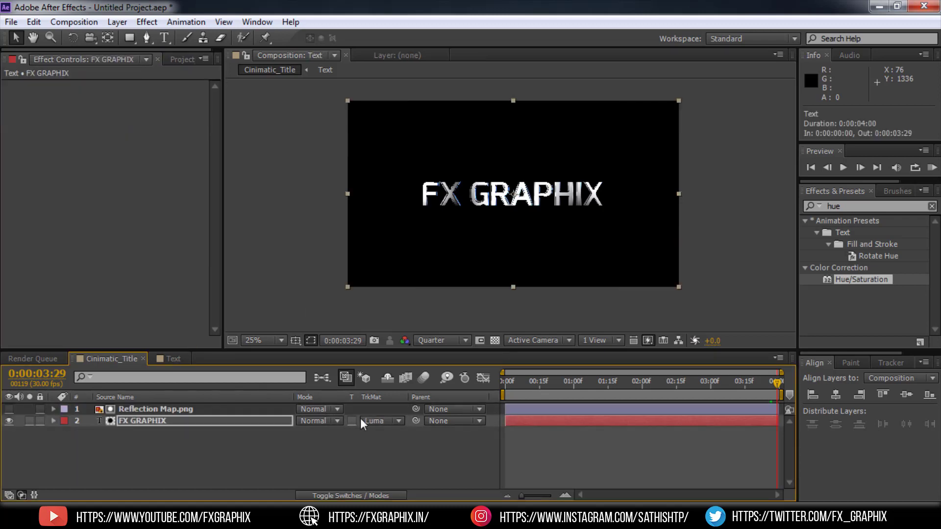
{"action": "left_click", "coordinate": [131, 423]}
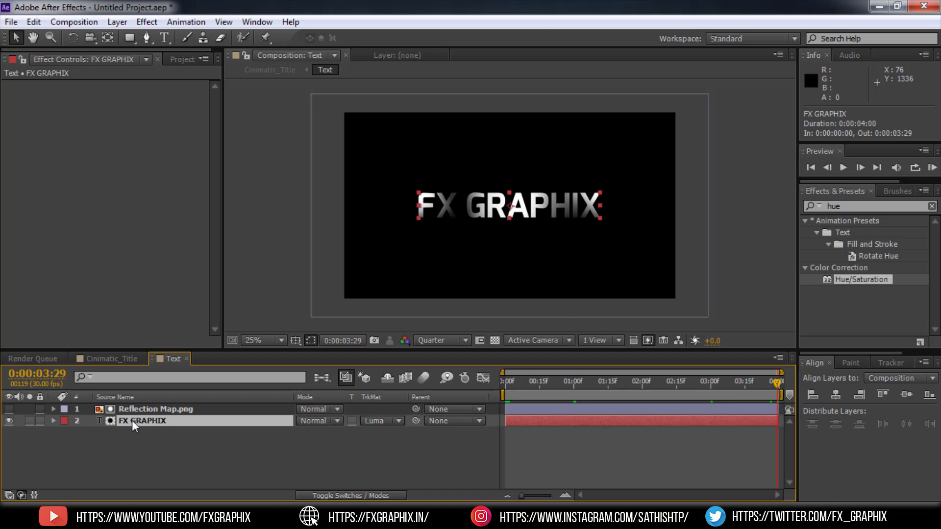
{"action": "key", "text": "t"}
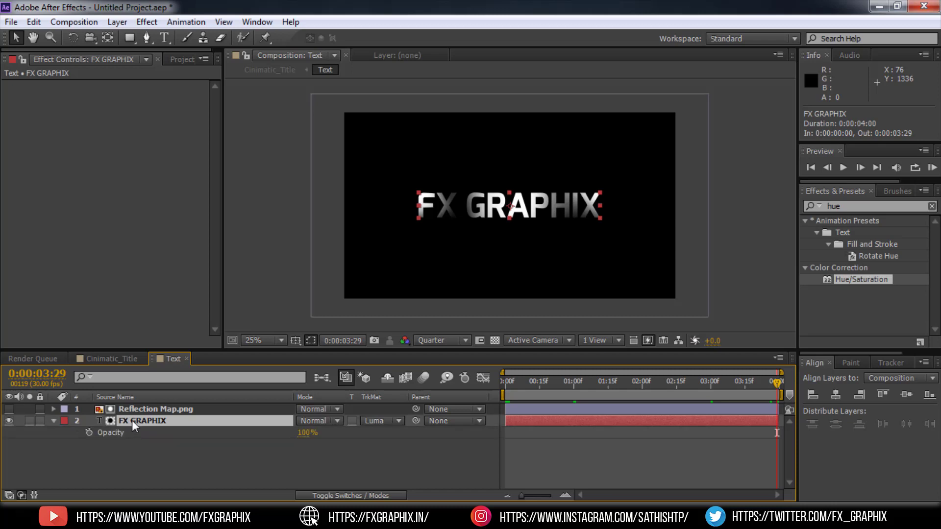
Step: Keyframe FX GRAPHIX Opacity at 1:00 and 3:00, set 0% at 3:29, then return to Cinimatic_Title
{"action": "left_click", "coordinate": [573, 385]}
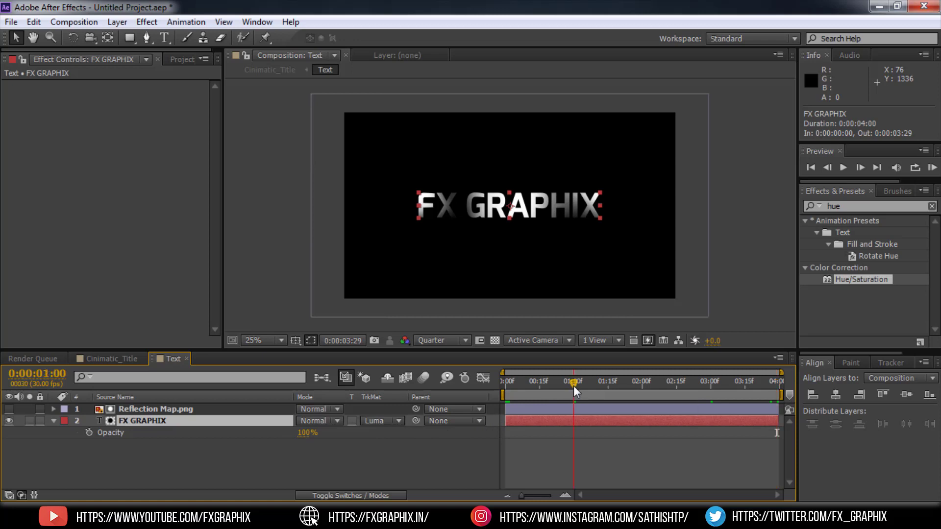
{"action": "left_click", "coordinate": [88, 433]}
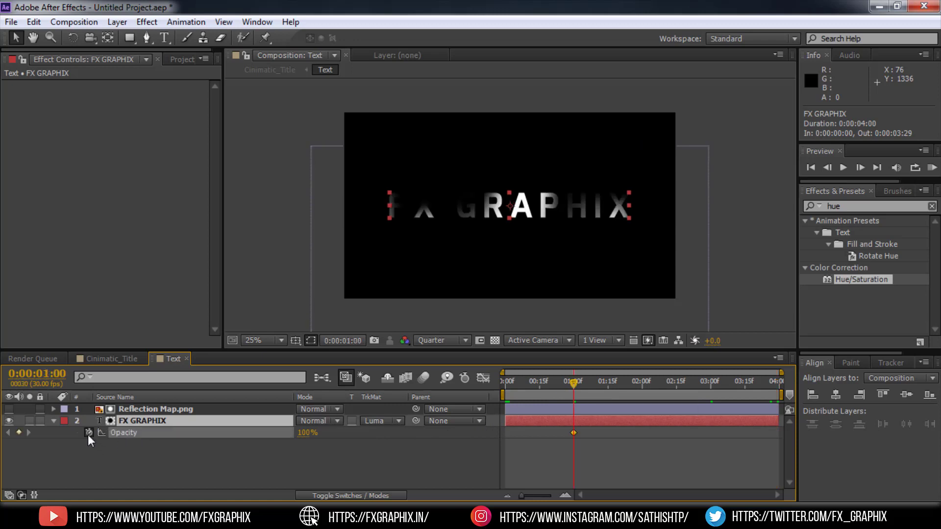
{"action": "left_click", "coordinate": [712, 386]}
{"action": "left_click", "coordinate": [18, 432]}
{"action": "left_click", "coordinate": [772, 387]}
{"action": "left_click", "coordinate": [304, 433]}
{"action": "type", "text": "0"}
{"action": "left_click", "coordinate": [499, 386]}
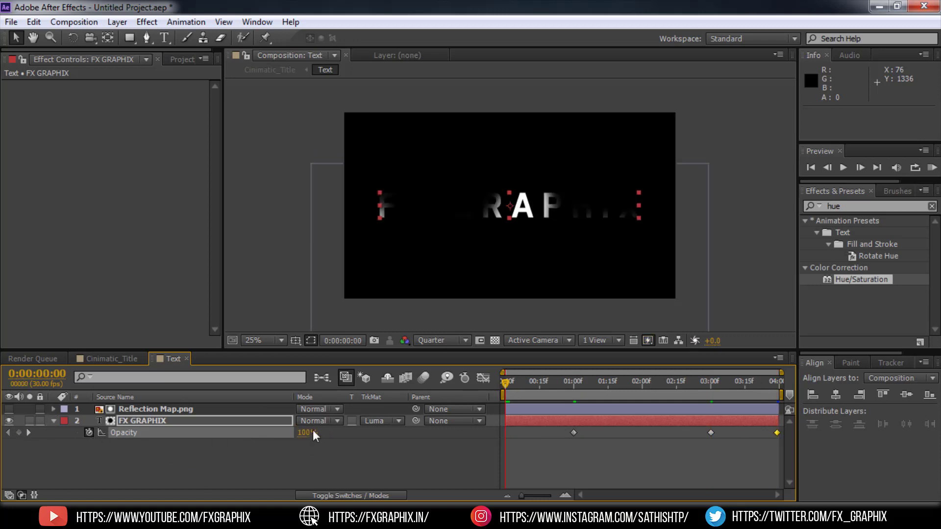
{"action": "left_click", "coordinate": [308, 468]}
{"action": "left_click", "coordinate": [96, 360]}
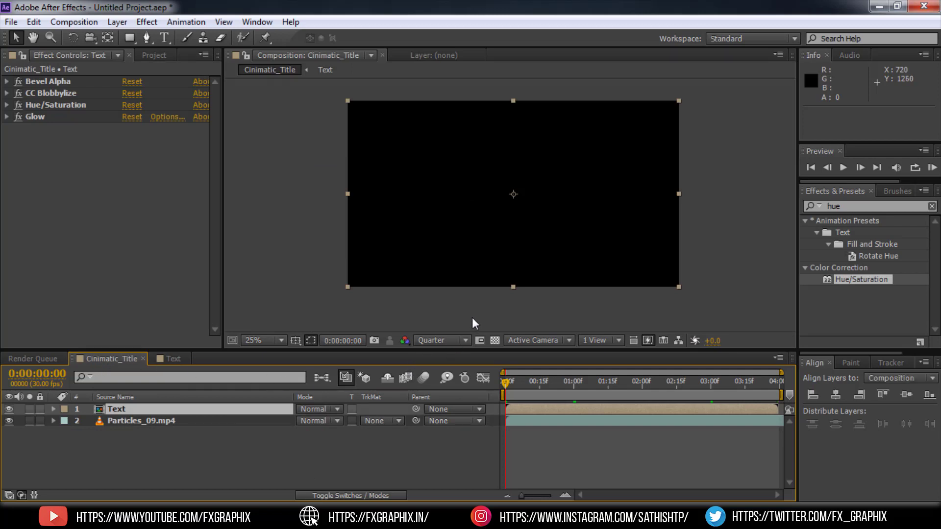
Step: Run a RAM preview of the Cinimatic_Title animation and stop it after watching
{"action": "left_click", "coordinate": [932, 168]}
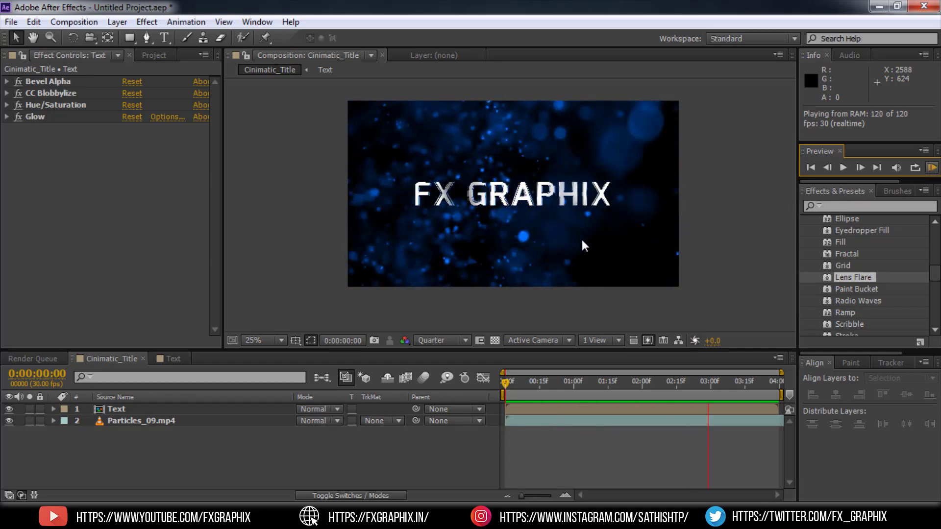
{"action": "key", "text": "space"}
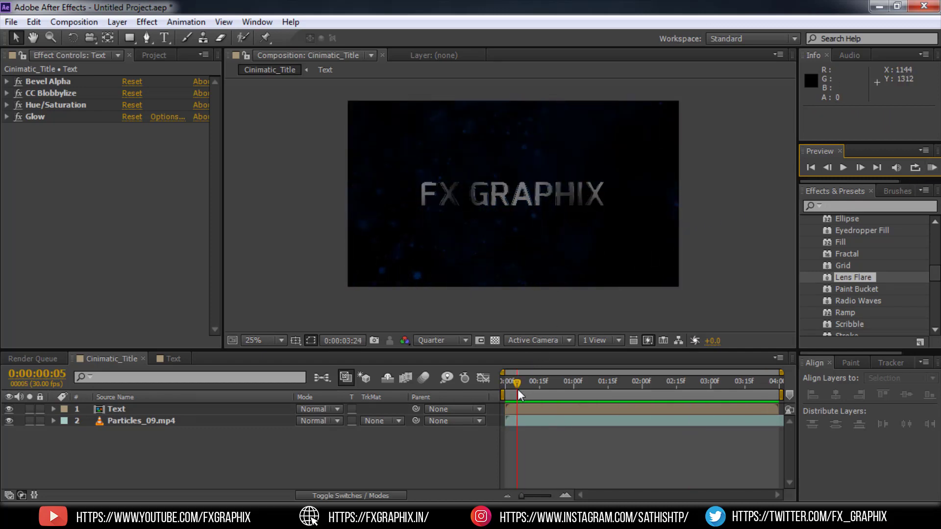